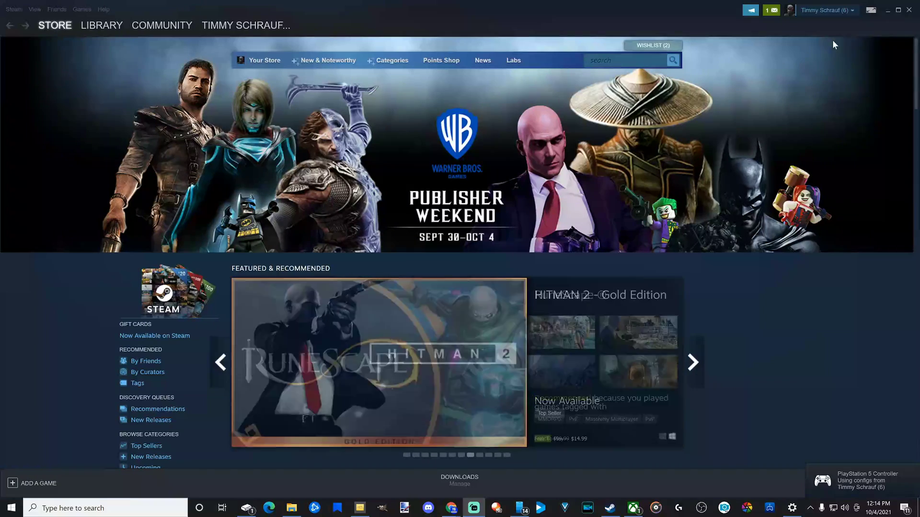
# Step: Switch the Steam client to Big Picture Mode using its title-bar button
pyautogui.click(868, 14)
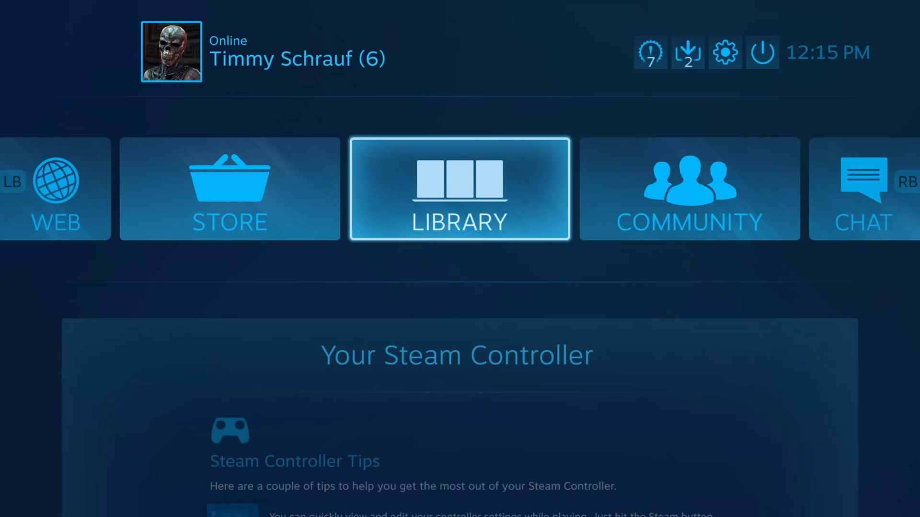
# Step: Go from the Big Picture home screen into Settings and open Controller Settings
pyautogui.press('Right')
pyautogui.press('Left')
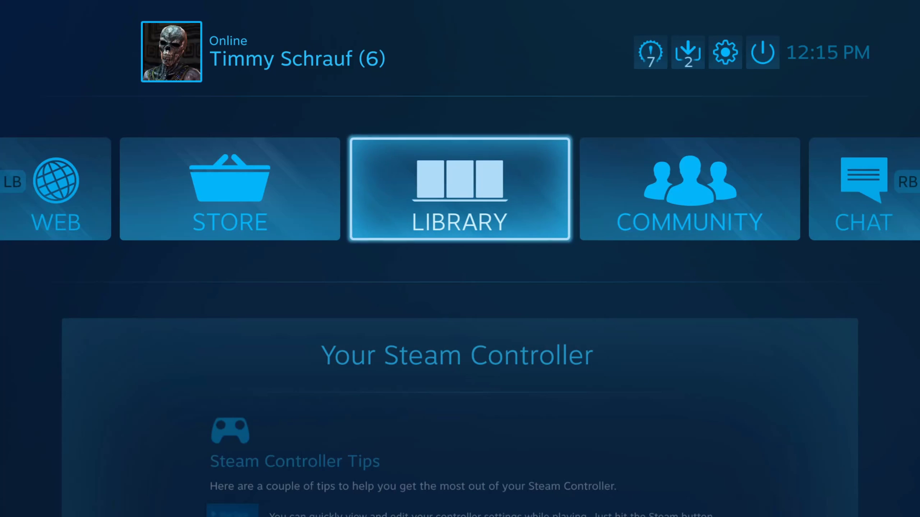
pyautogui.press('Right')
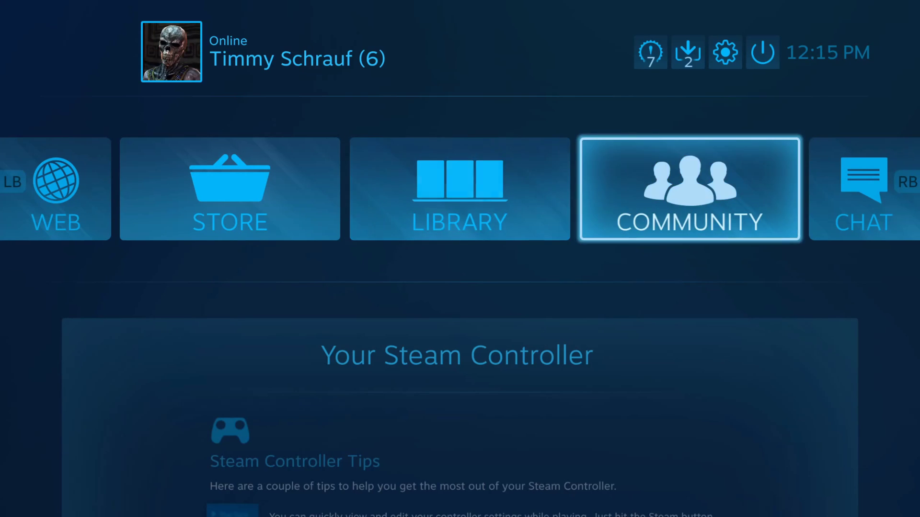
pyautogui.press('Up')
pyautogui.press('Left')
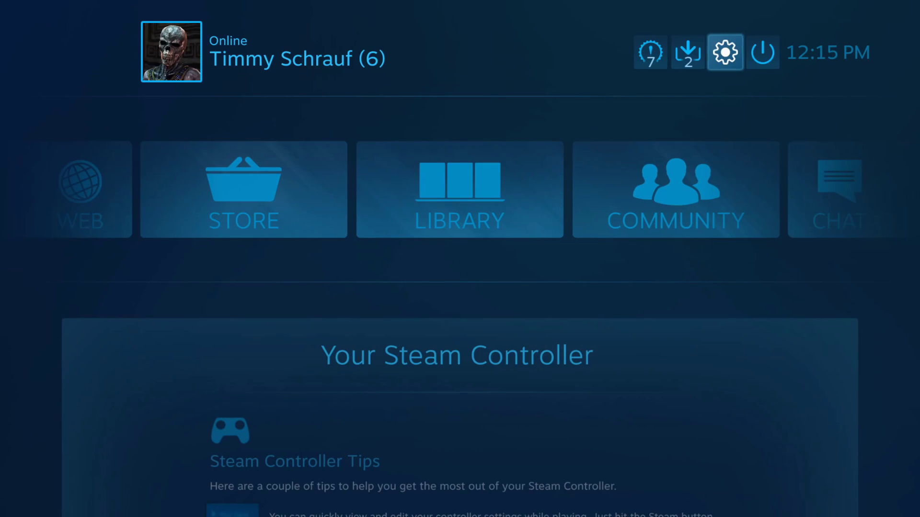
pyautogui.press('Return')
pyautogui.press('Down')
pyautogui.press('Down')
pyautogui.press('Return')
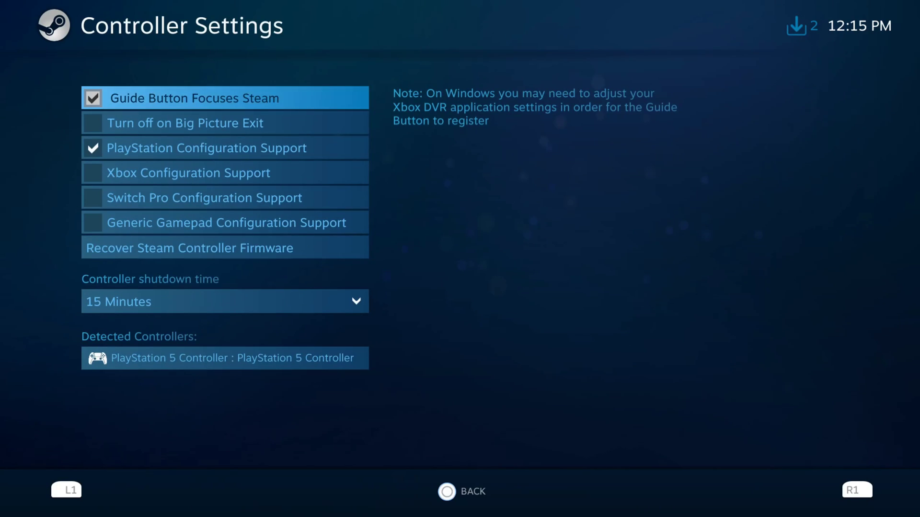
# Step: Read the PlayStation Configuration Support and firmware notes, then select the detected PS5 controller
pyautogui.press('Down')
pyautogui.press('Down')
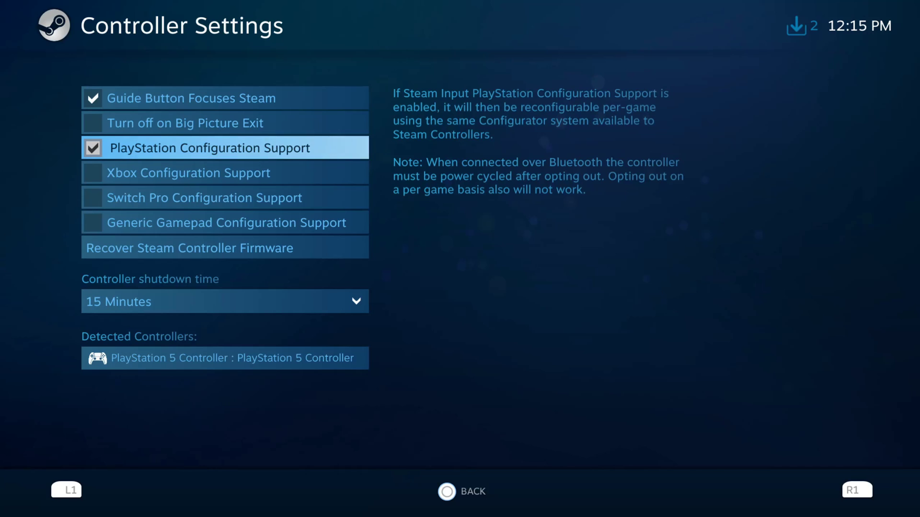
pyautogui.press('Down')
pyautogui.press('Down')
pyautogui.press('Down')
pyautogui.press('Down')
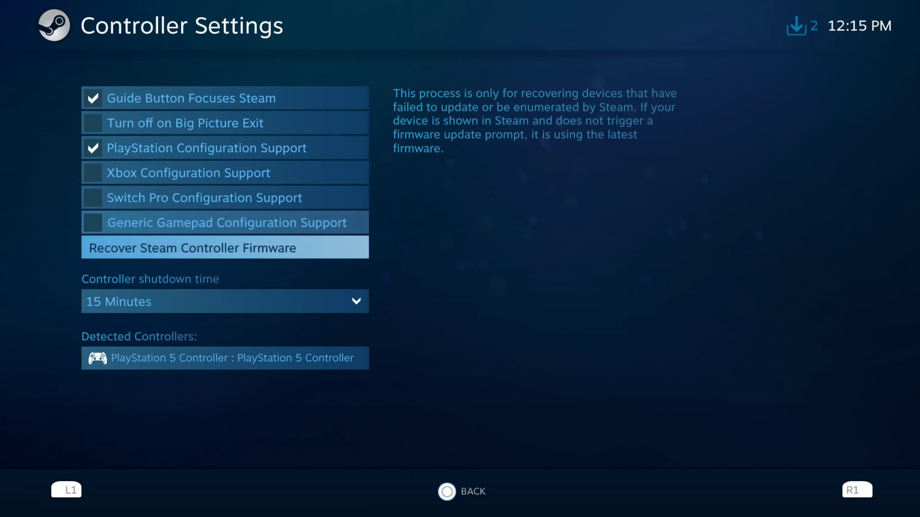
pyautogui.press('Down')
pyautogui.press('Down')
pyautogui.press('Right')
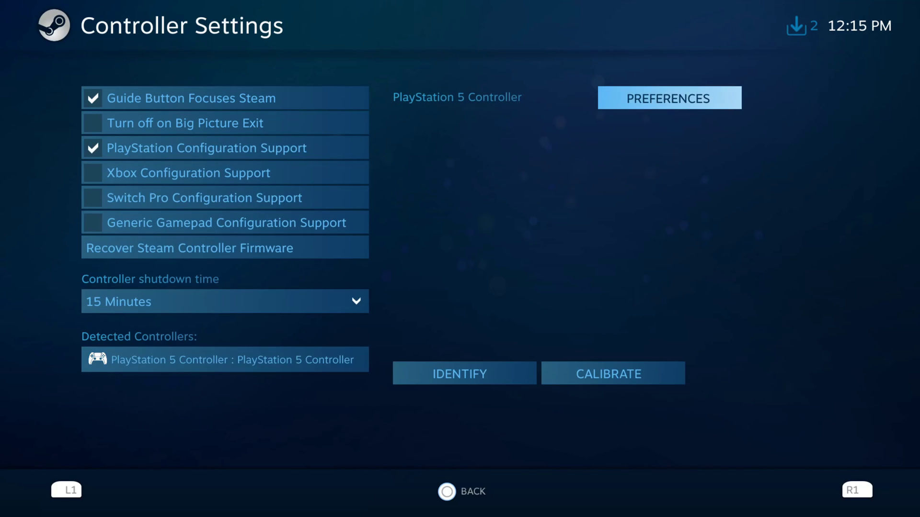
# Step: Review the PS5 controller's rumble, LED and light colour preferences, then cancel without changes
pyautogui.press('Return')
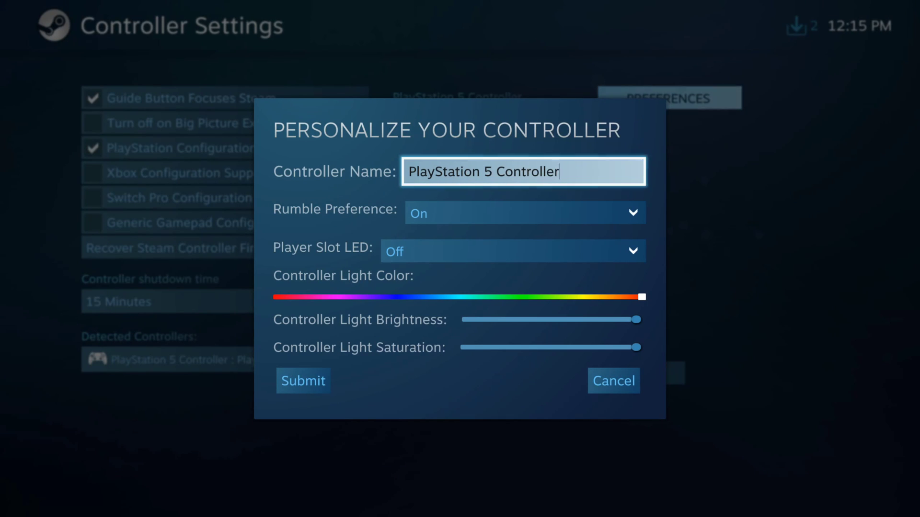
pyautogui.press('Down')
pyautogui.press('Down')
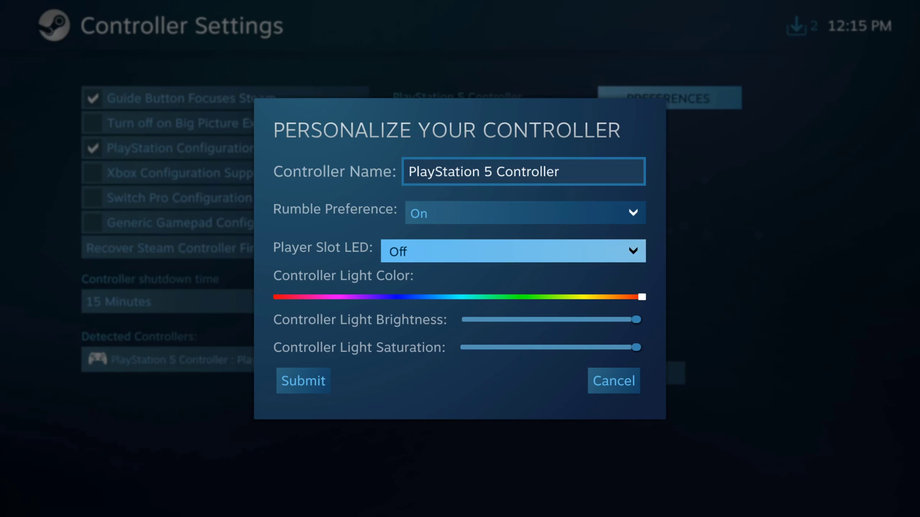
pyautogui.press('Down')
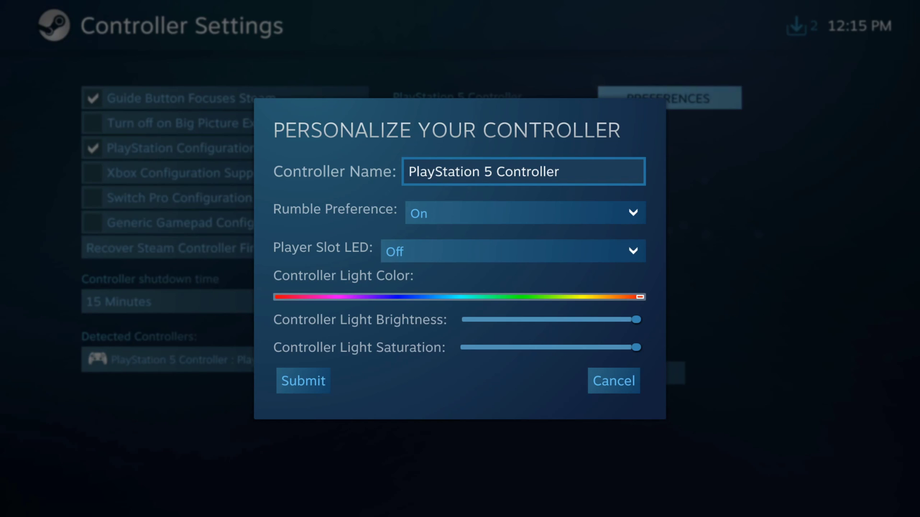
pyautogui.press('Down')
pyautogui.press('Down')
pyautogui.press('Down')
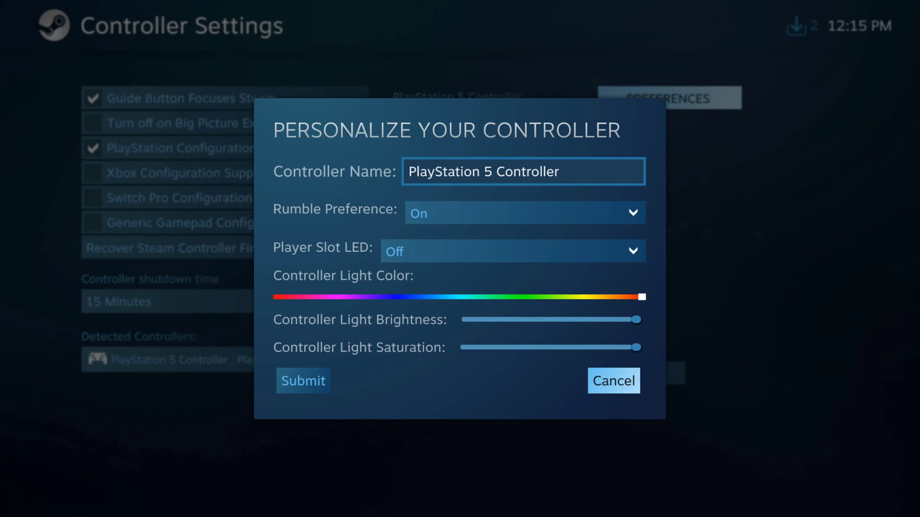
pyautogui.press('Return')
pyautogui.press('Down')
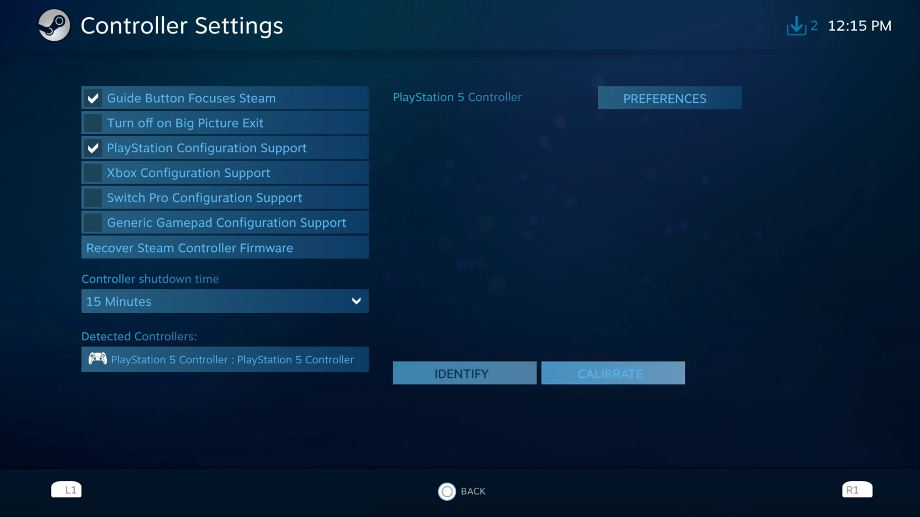
# Step: In Calibrate, drop the PS5 left stick deadzone to minimum and confirm with OK
pyautogui.press('Return')
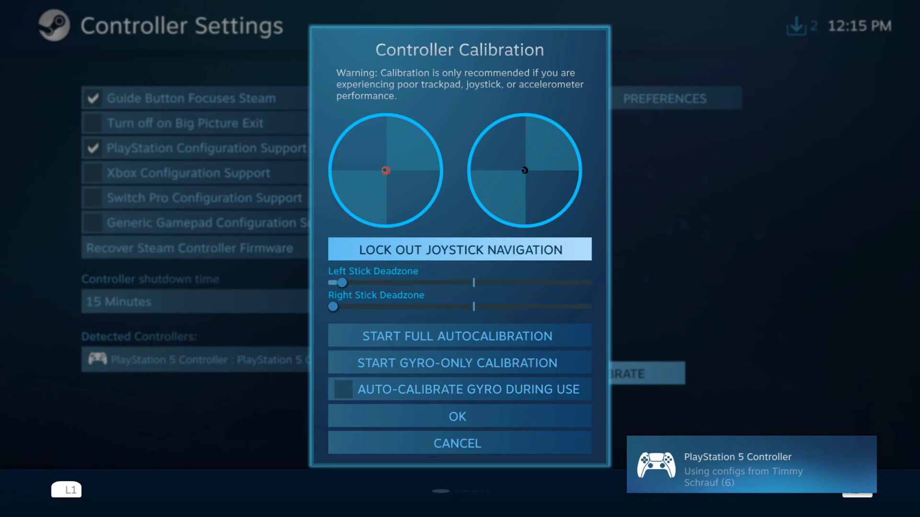
pyautogui.press('Down')
pyautogui.press('Left')
pyautogui.press('Down')
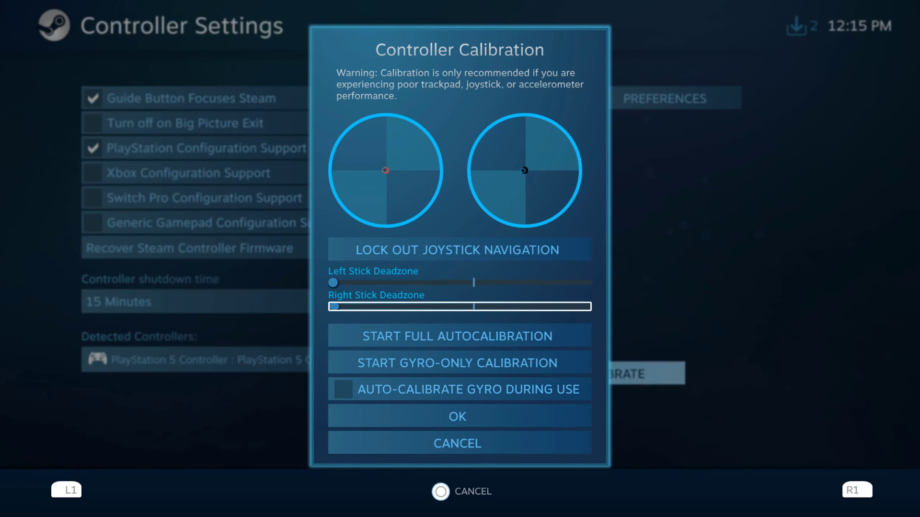
pyautogui.press('Down')
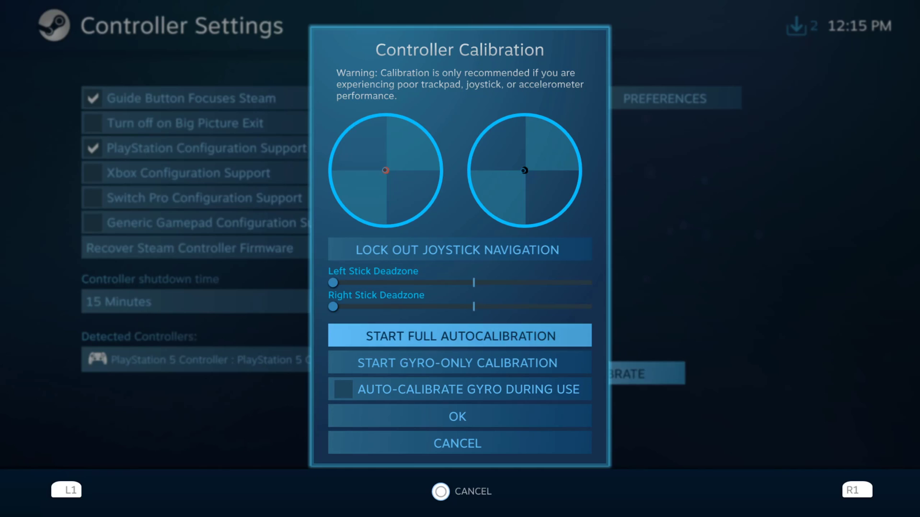
pyautogui.press('Down')
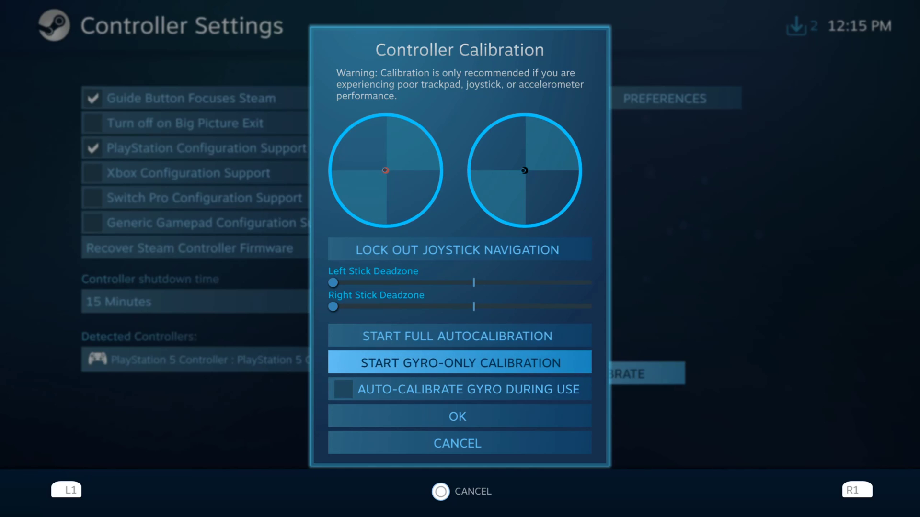
pyautogui.press('Up')
pyautogui.press('Up')
pyautogui.press('Up')
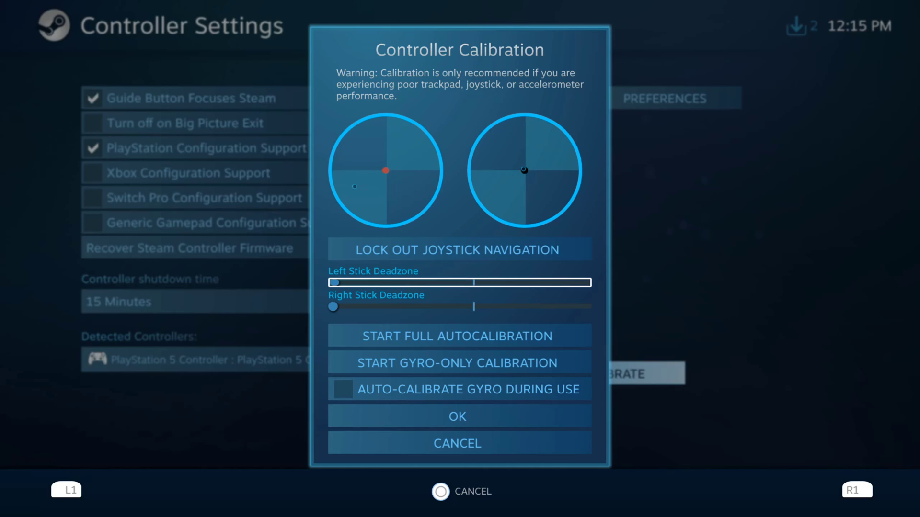
pyautogui.press('Up')
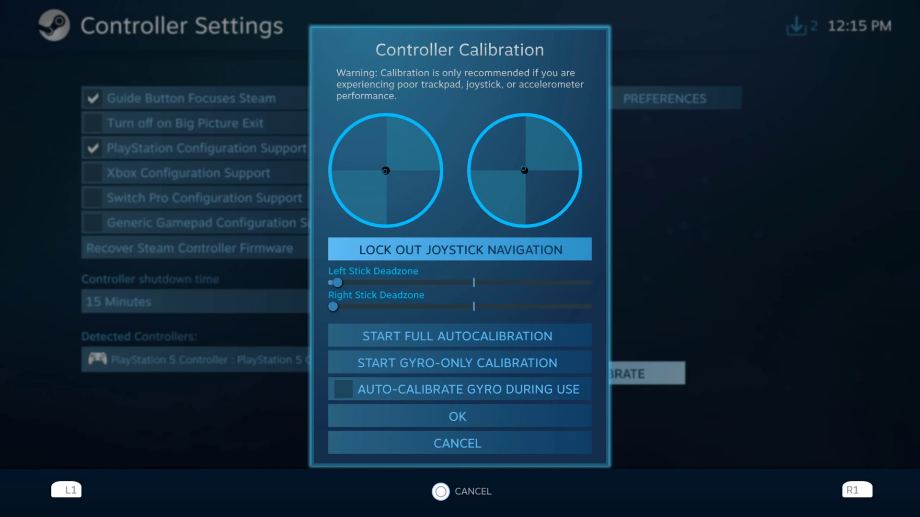
pyautogui.press('Down')
pyautogui.press('Down')
pyautogui.press('Down')
pyautogui.press('Down')
pyautogui.press('Down')
pyautogui.press('Down')
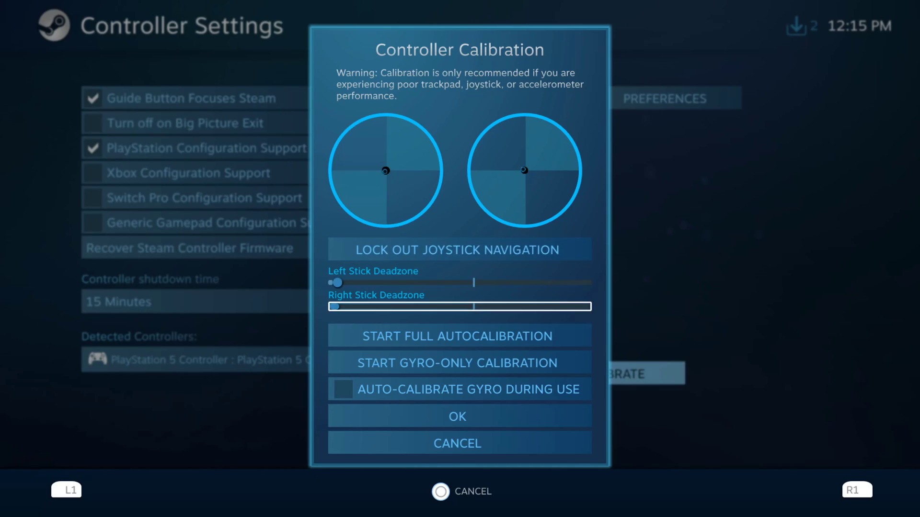
pyautogui.press('Up')
pyautogui.press('Up')
pyautogui.press('Up')
pyautogui.press('Up')
pyautogui.press('Up')
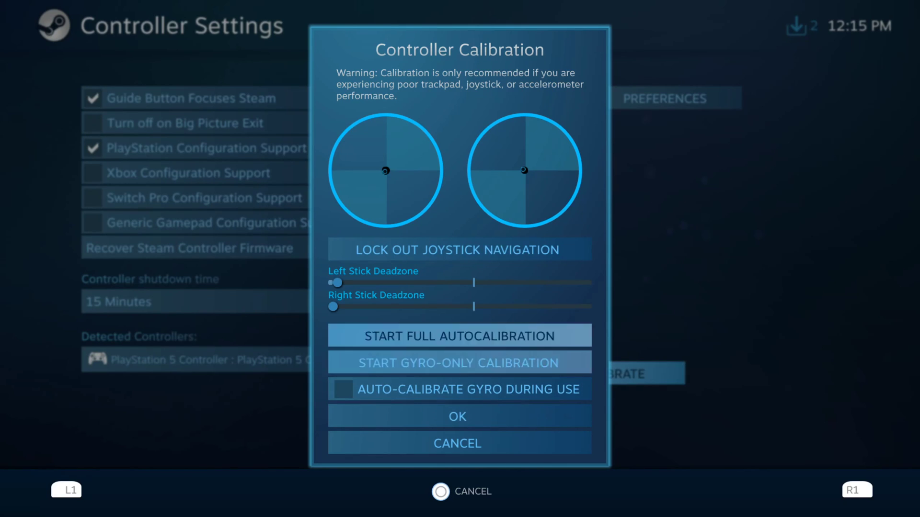
pyautogui.press('Down')
pyautogui.press('Down')
pyautogui.press('Down')
pyautogui.press('Down')
pyautogui.press('Down')
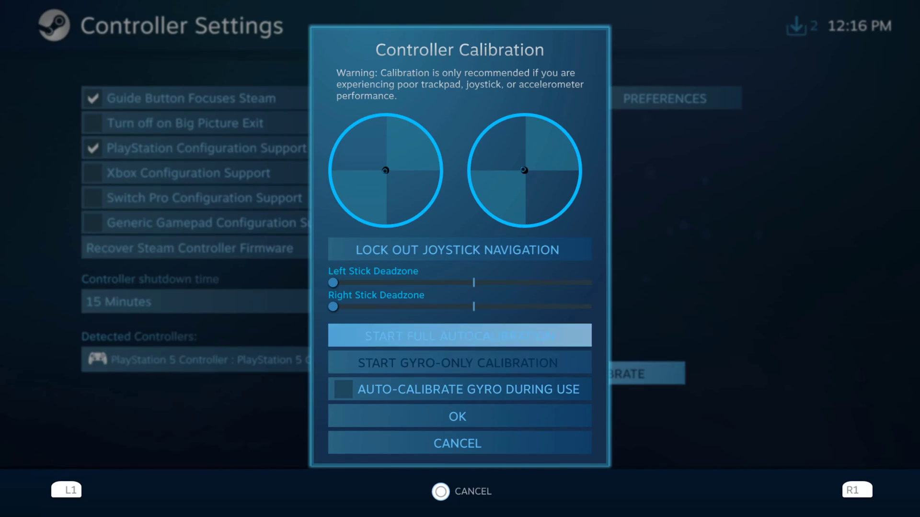
pyautogui.press('Return')
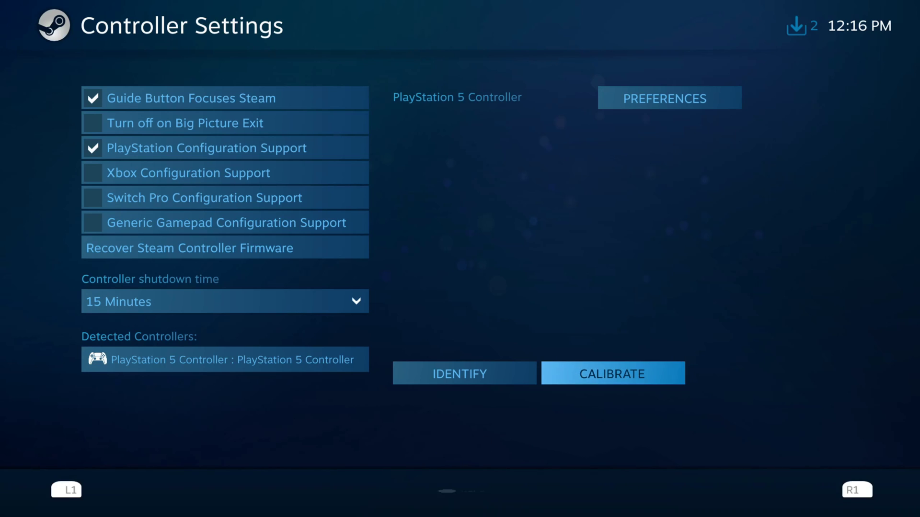
# Step: Open the Big Picture configuration from Settings' Base Configurations list
pyautogui.press('Left')
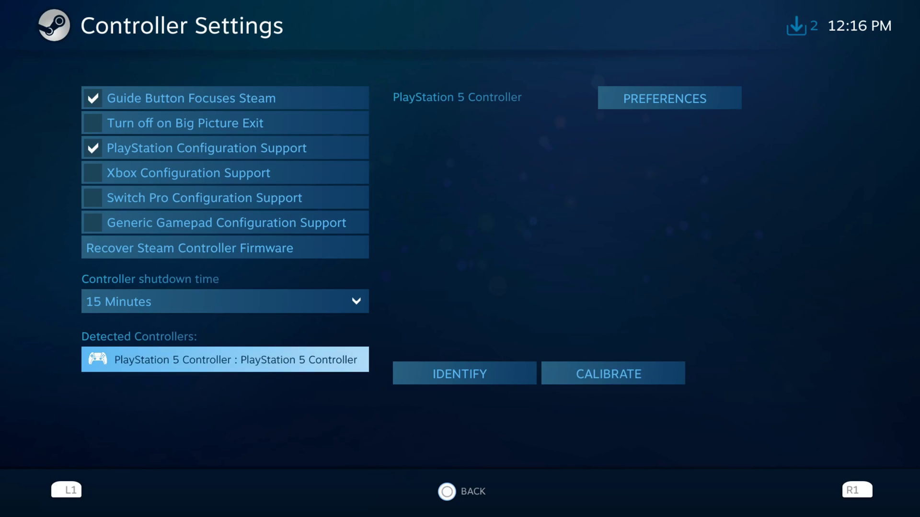
pyautogui.press('Escape')
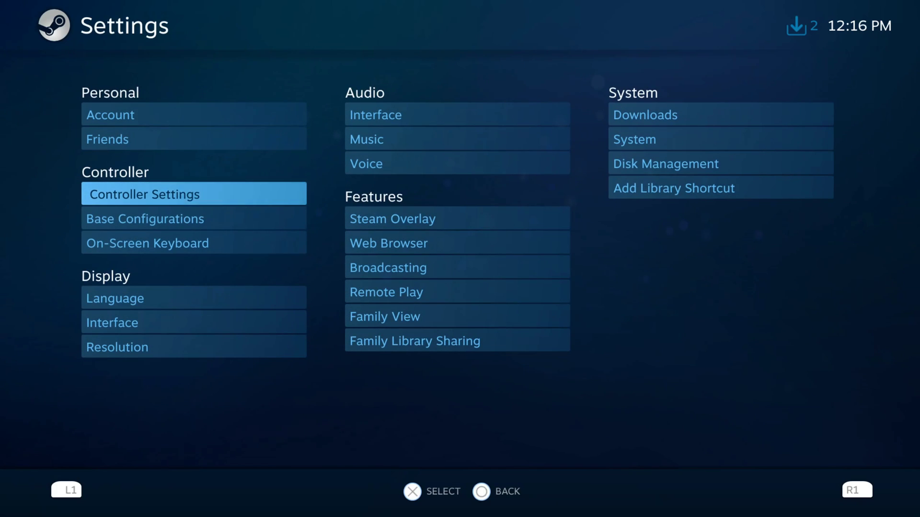
pyautogui.press('Down')
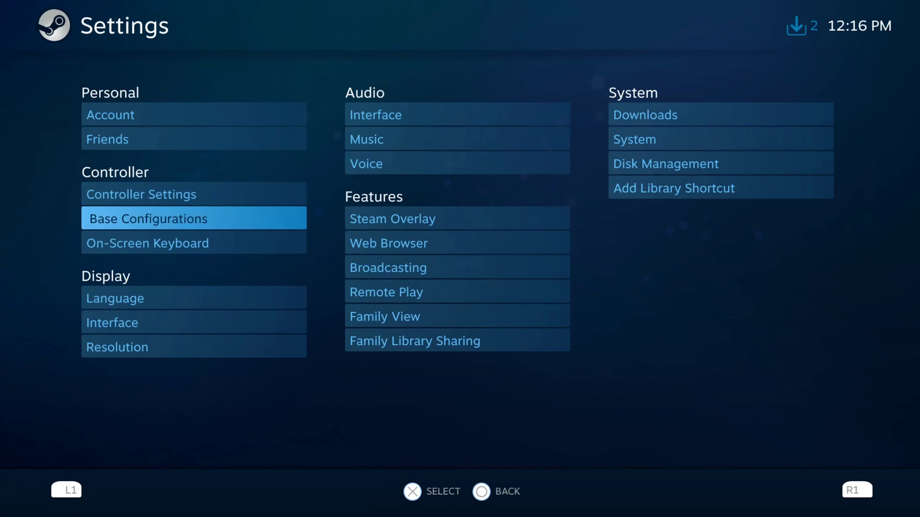
pyautogui.press('Return')
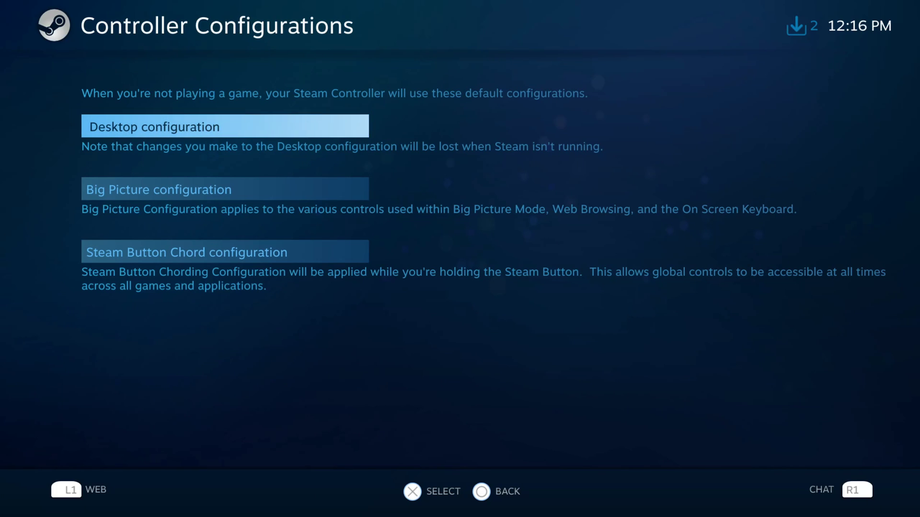
pyautogui.press('Down')
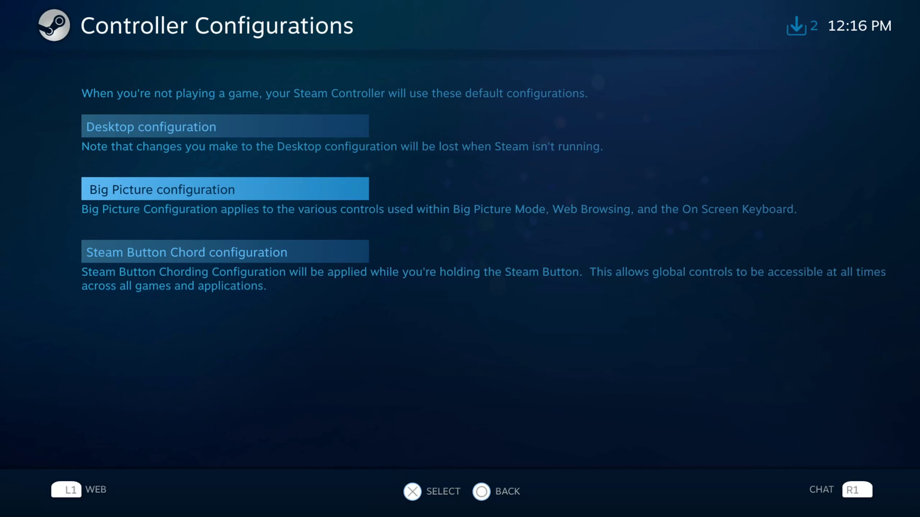
pyautogui.press('Return')
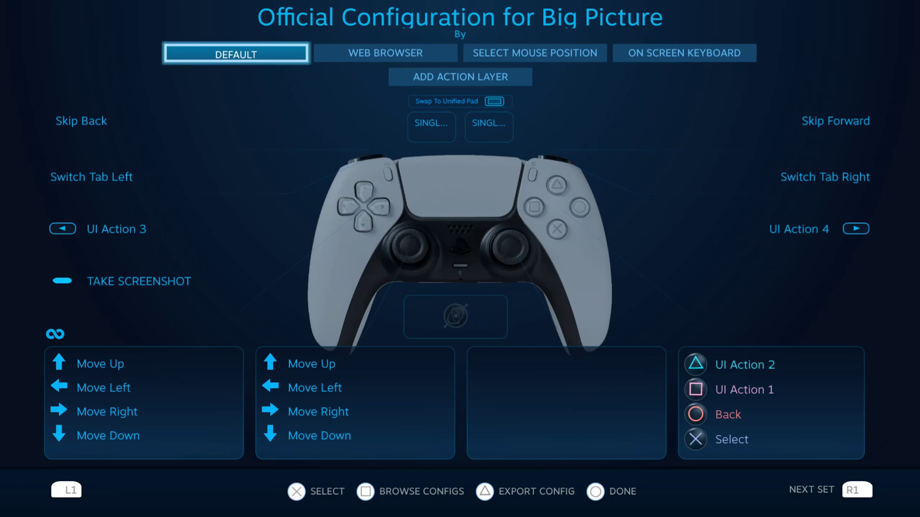
# Step: Review the Default set's stick and gyro bindings, then close the layout editor
pyautogui.press('Down')
pyautogui.press('Down')
pyautogui.press('Down')
pyautogui.press('Down')
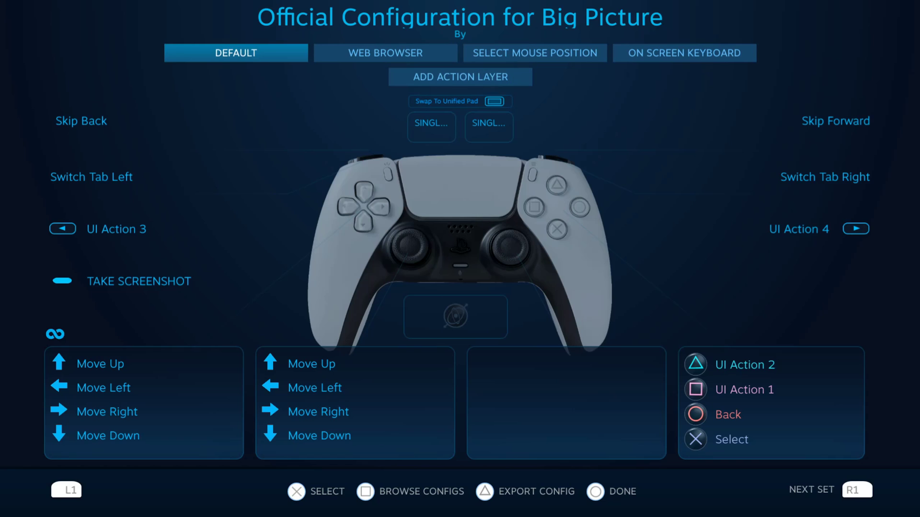
pyautogui.press('Left')
pyautogui.press('Right')
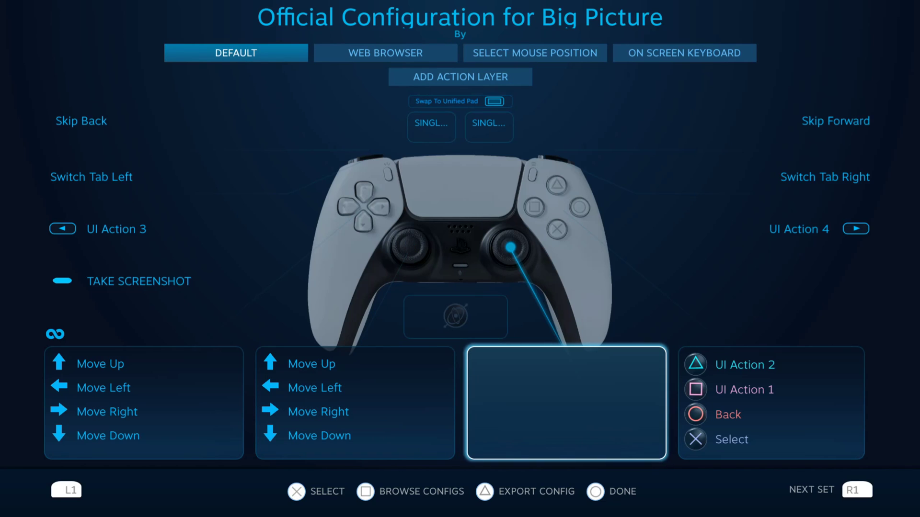
pyautogui.press('Up')
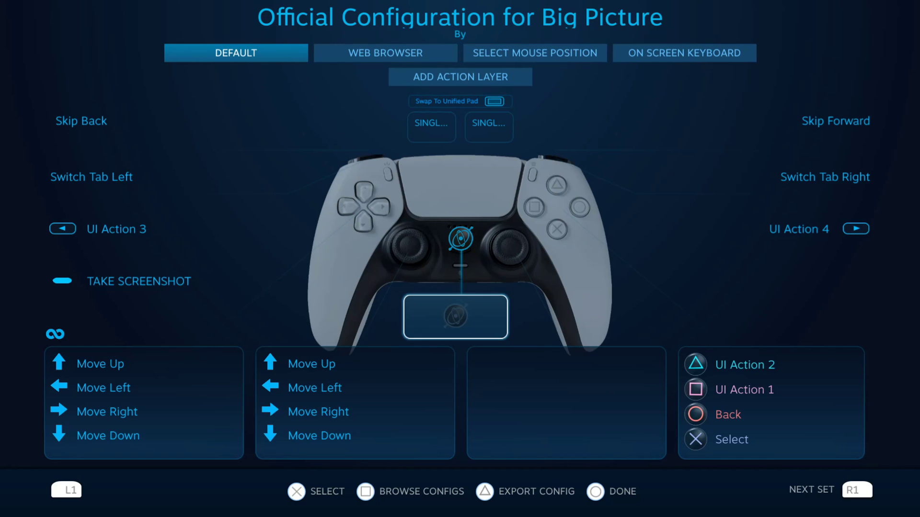
pyautogui.press('Escape')
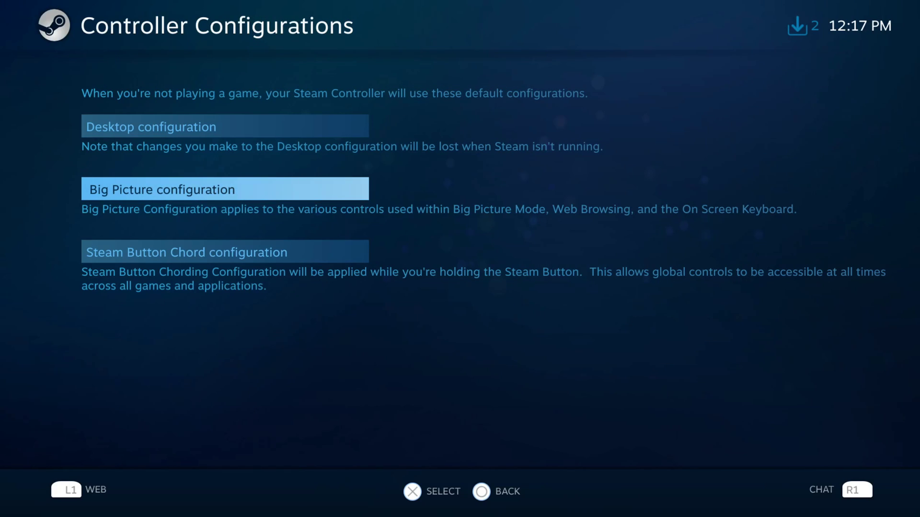
# Step: Inspect the Web Browser set's gyro, Mouse Cursor and Scroll bindings without changing them
pyautogui.press('Return')
pyautogui.press('Right')
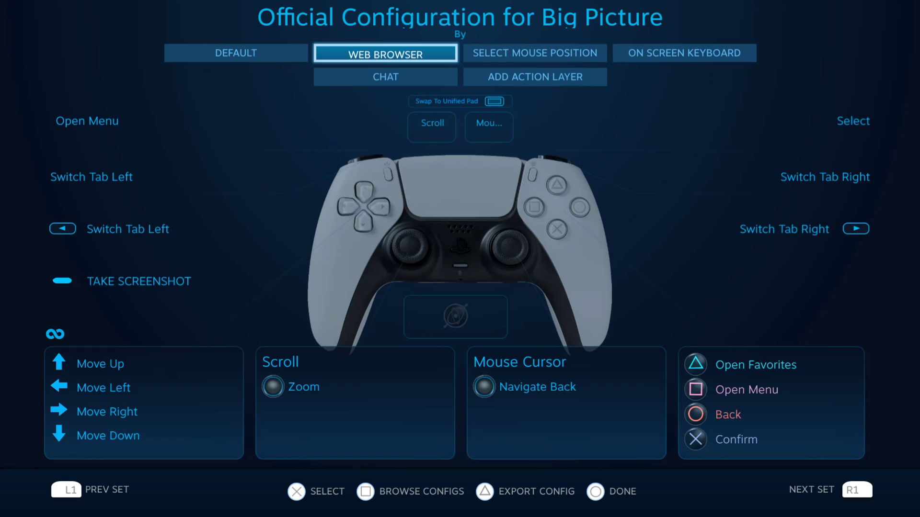
pyautogui.click(385, 77)
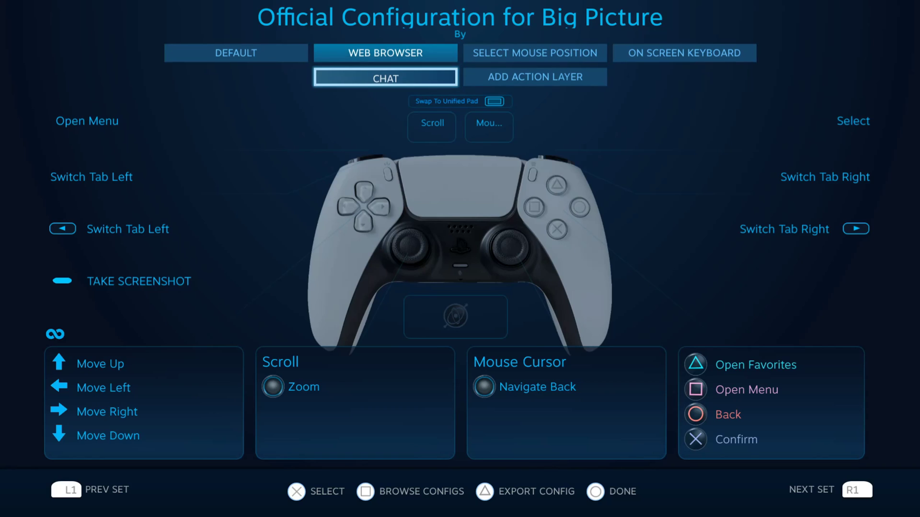
pyautogui.click(456, 316)
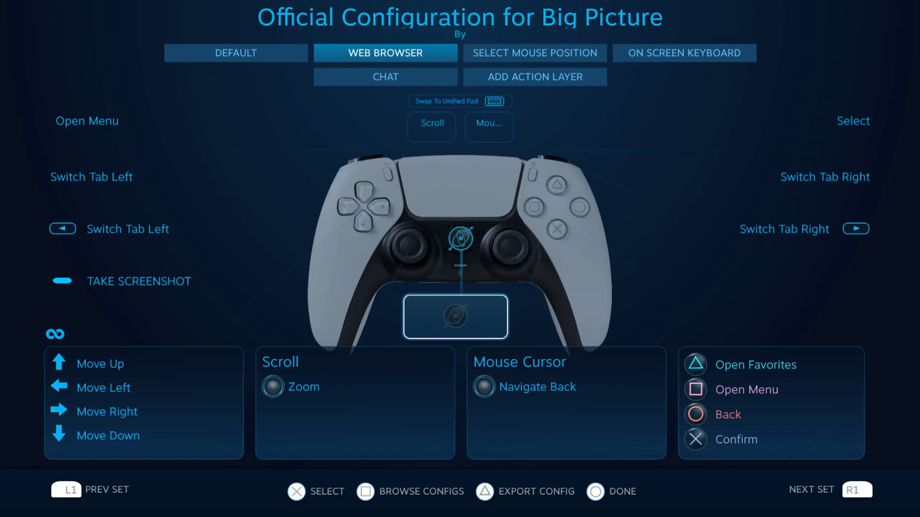
pyautogui.click(566, 403)
pyautogui.click(355, 402)
pyautogui.click(355, 402)
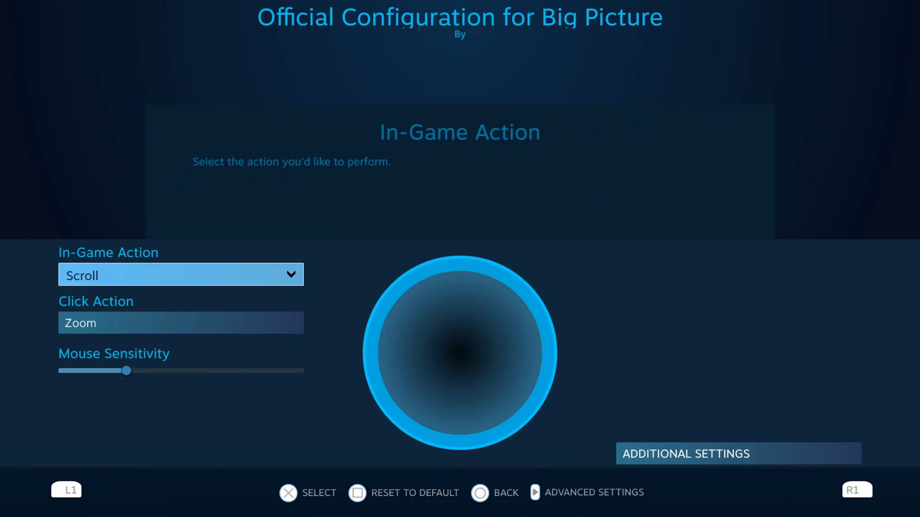
pyautogui.press('Escape')
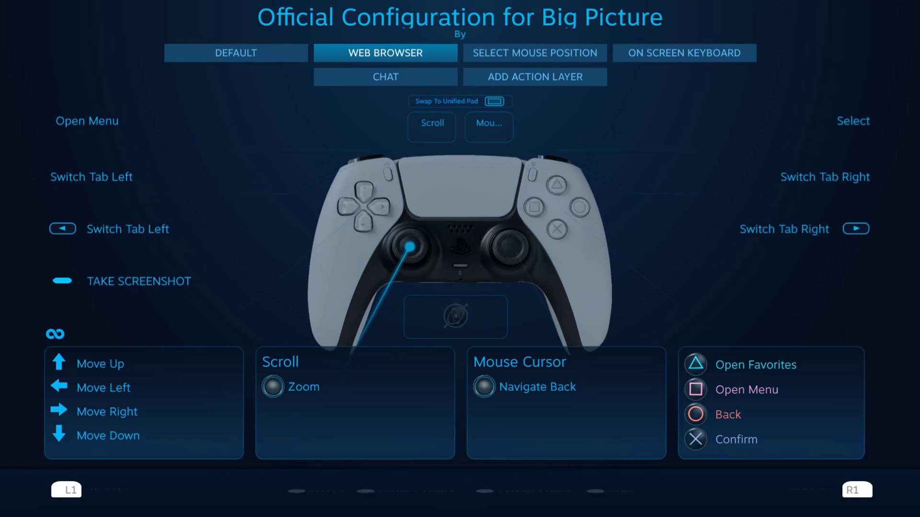
# Step: Check the screenshot binding, close the layout editor and return to Settings
pyautogui.press('Up')
pyautogui.press('Up')
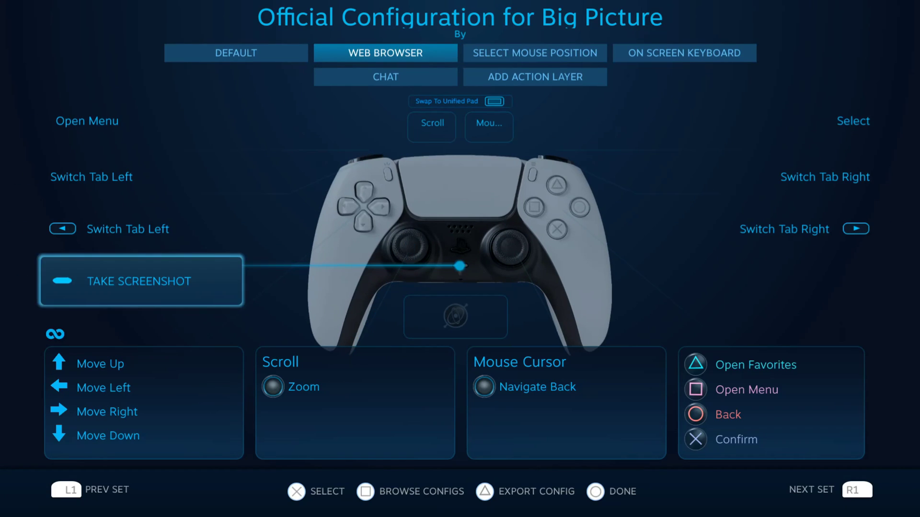
pyautogui.press('Escape')
pyautogui.press('Down')
pyautogui.press('Escape')
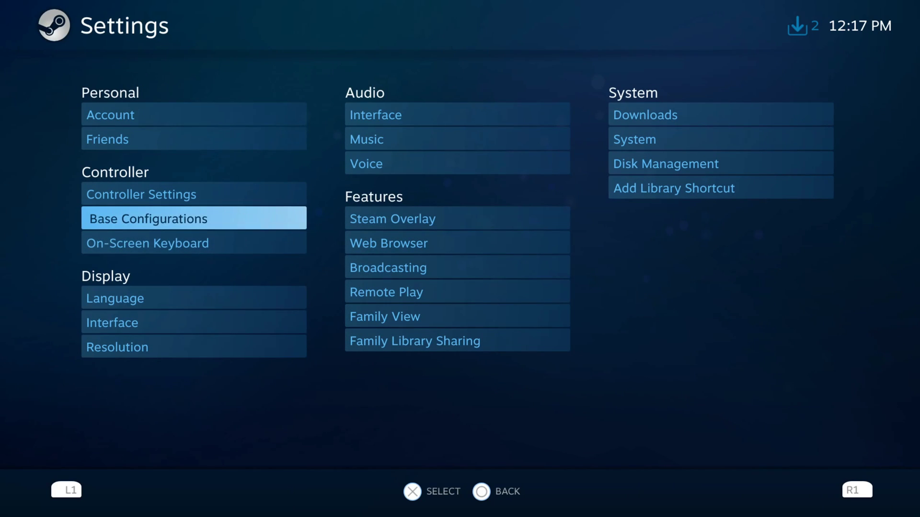
# Step: Open New World's Controller Configuration via Library > Recent > Manage Game
pyautogui.press('Down')
pyautogui.press('Escape')
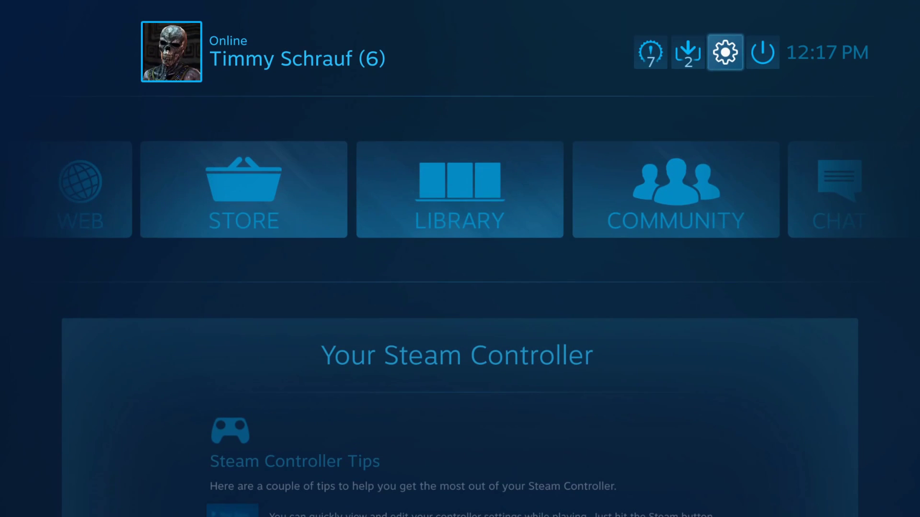
pyautogui.press('Down')
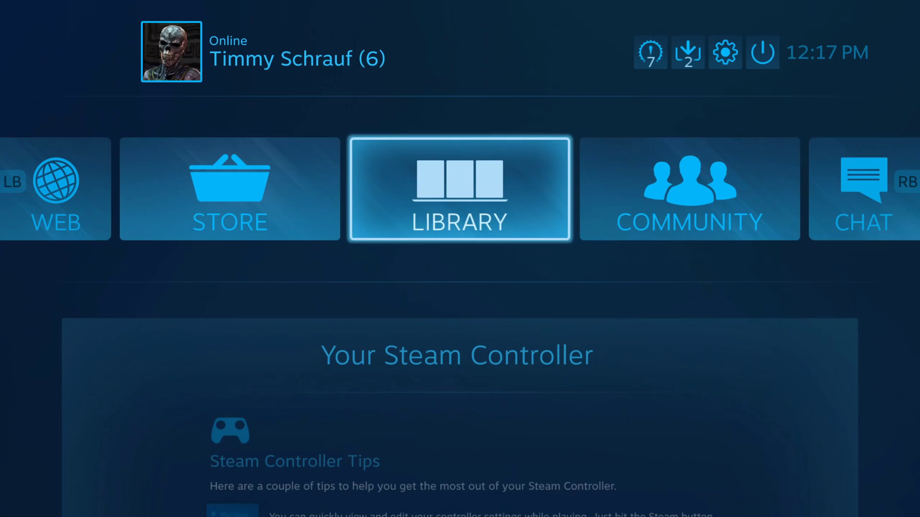
pyautogui.press('Return')
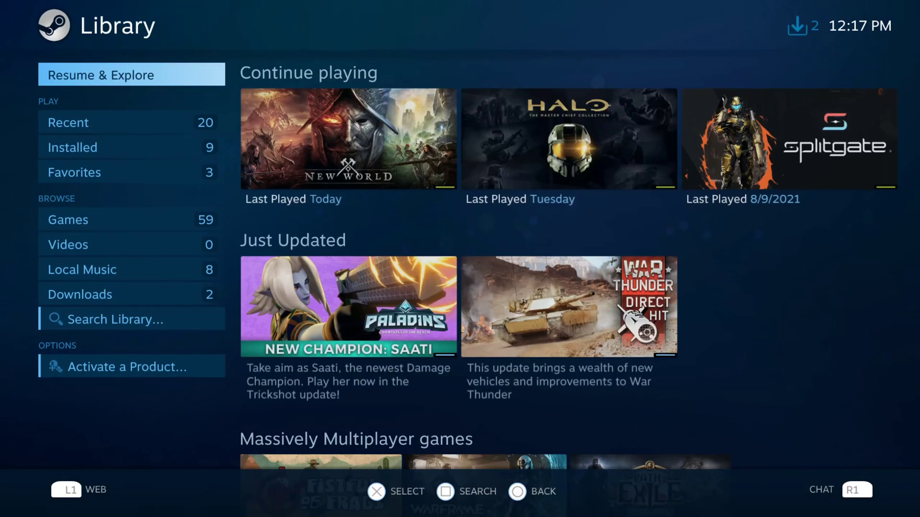
pyautogui.press('Down')
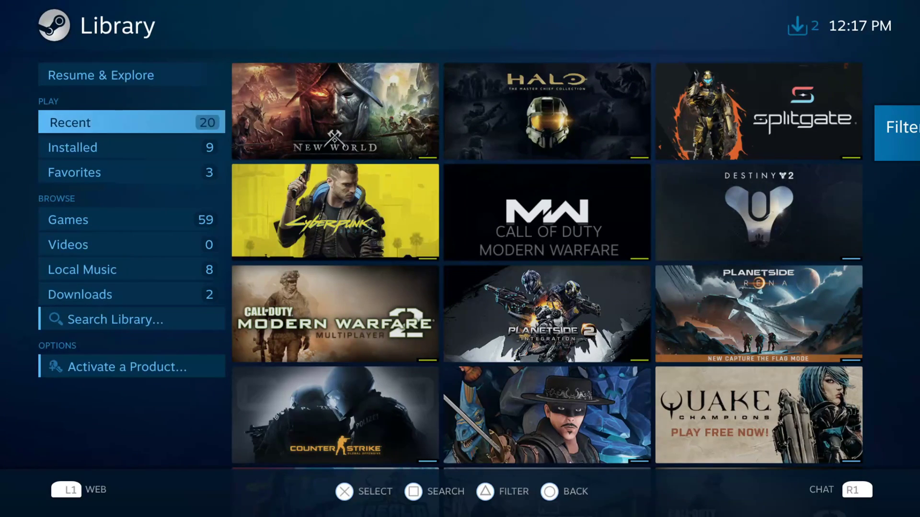
pyautogui.press('Right')
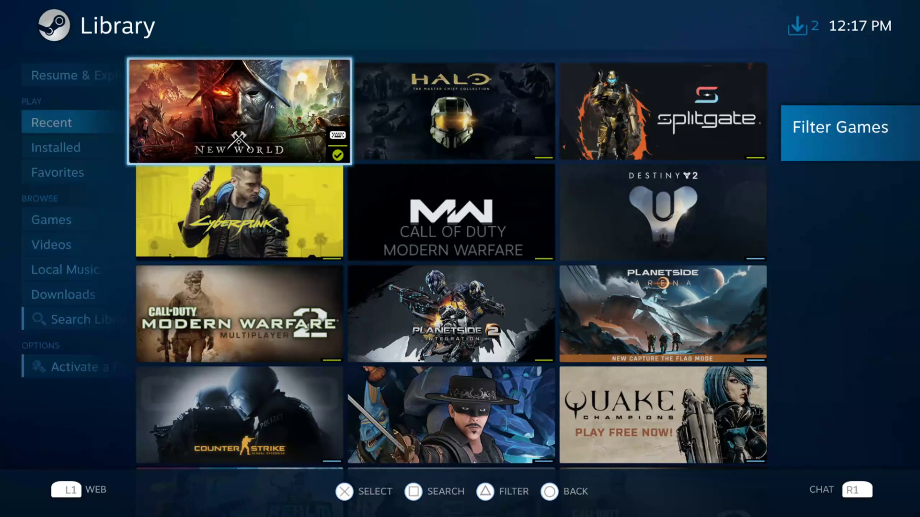
pyautogui.press('Return')
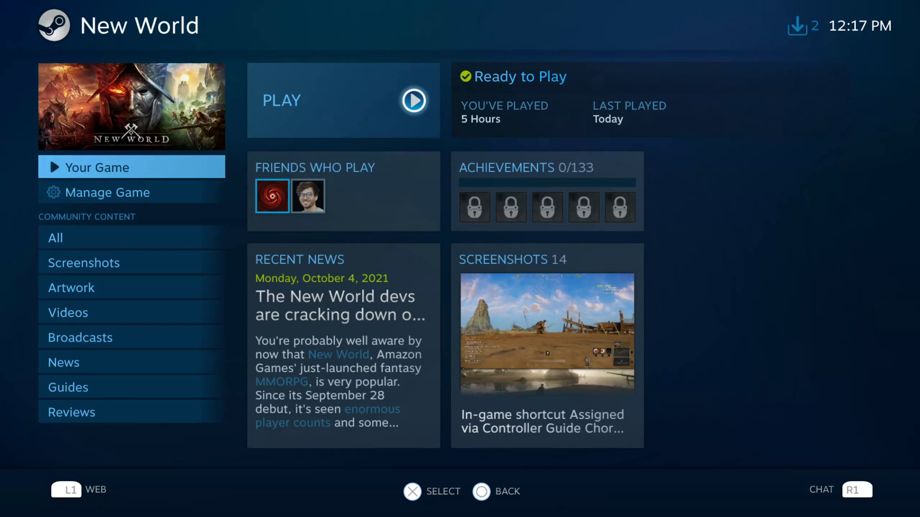
pyautogui.press('Down')
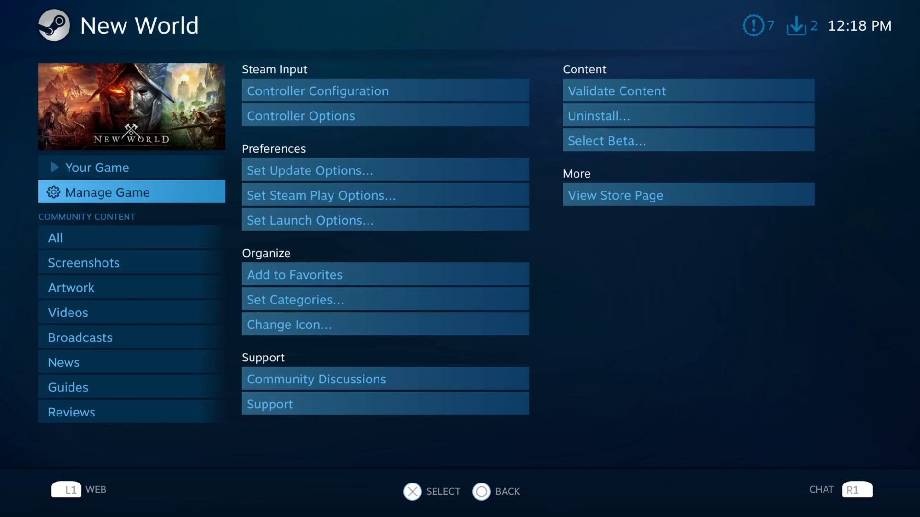
pyautogui.press('Right')
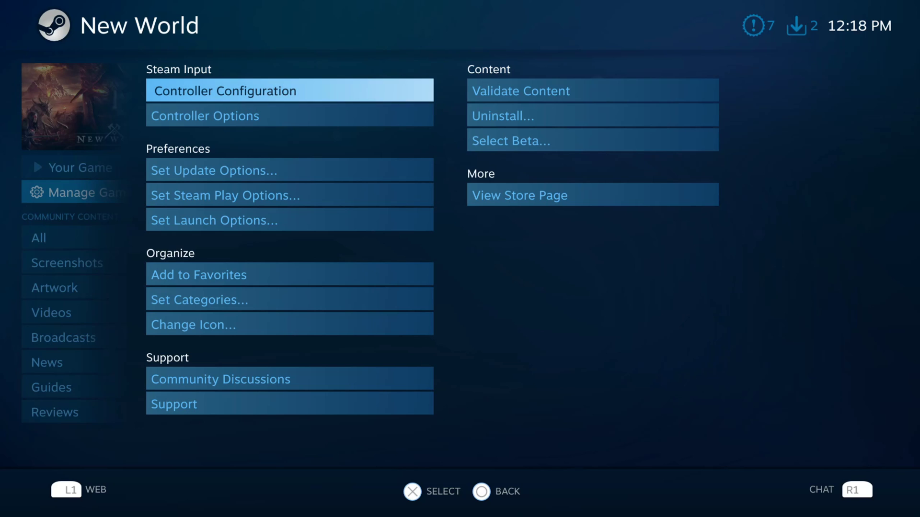
pyautogui.press('Return')
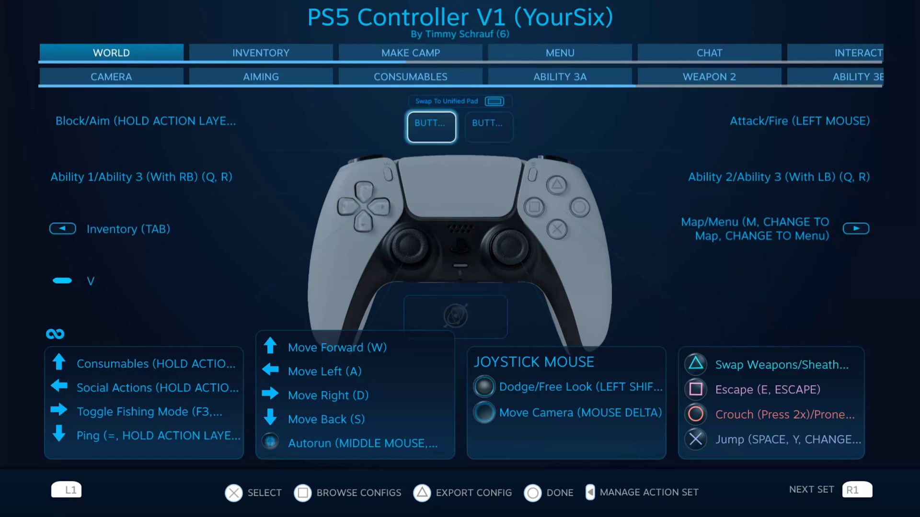
# Step: Inspect New World's touch, gyro, Joystick Mouse and left stick bindings, then open Browse Configs
pyautogui.press('Right')
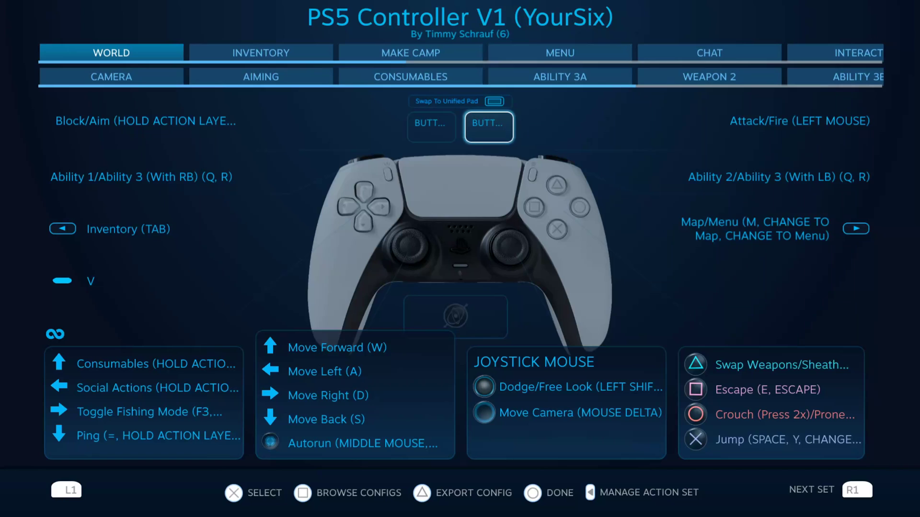
pyautogui.click(456, 316)
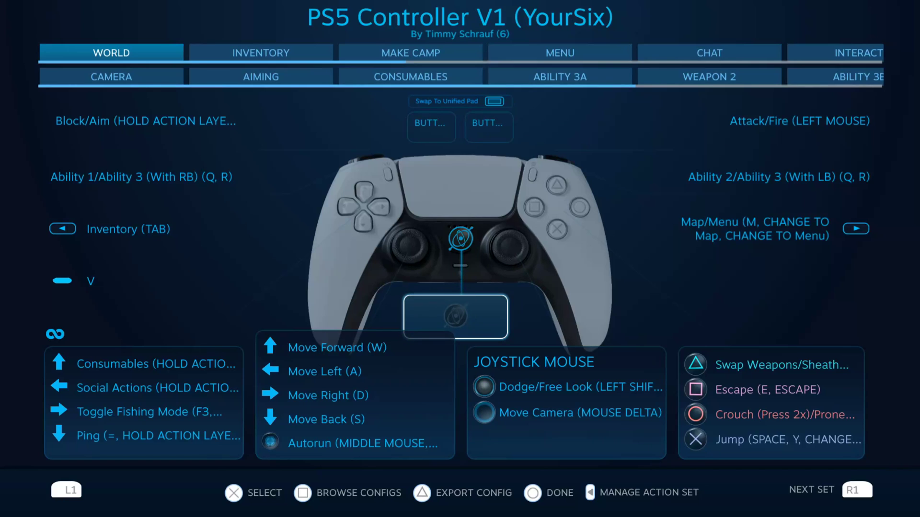
pyautogui.click(566, 403)
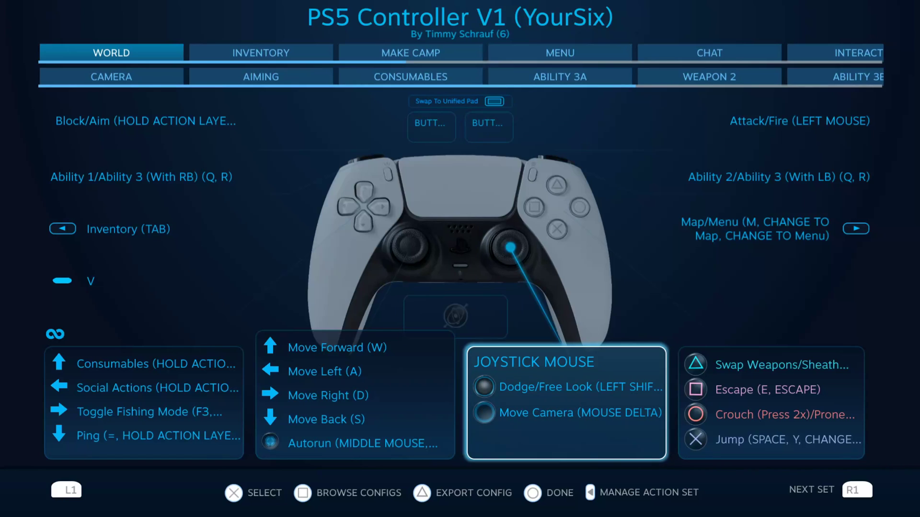
pyautogui.click(355, 395)
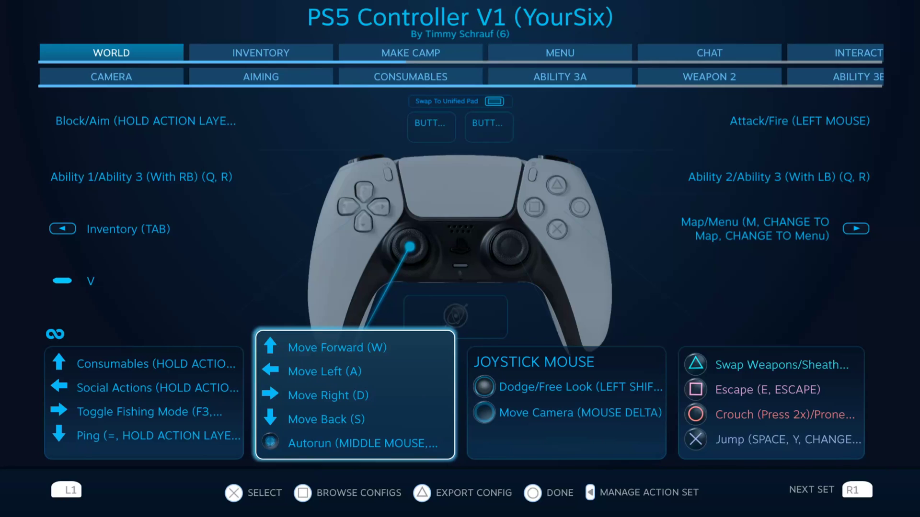
pyautogui.click(359, 492)
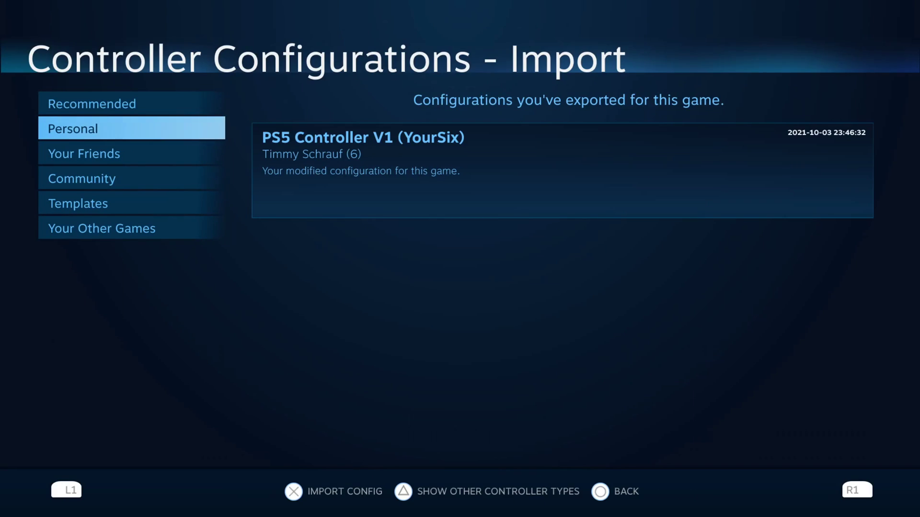
# Step: Move from the exported PS5 config to the Community configurations list for New World
pyautogui.press('Right')
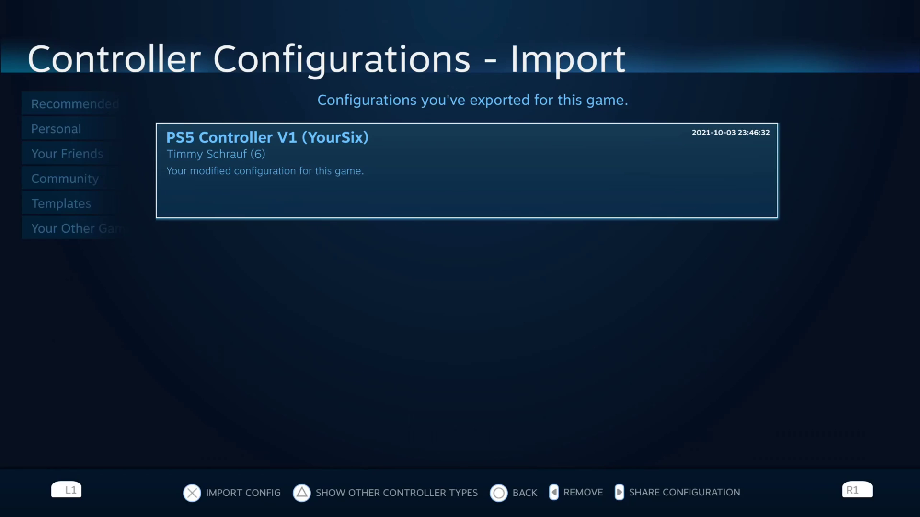
pyautogui.press('Left')
pyautogui.press('Down')
pyautogui.press('Down')
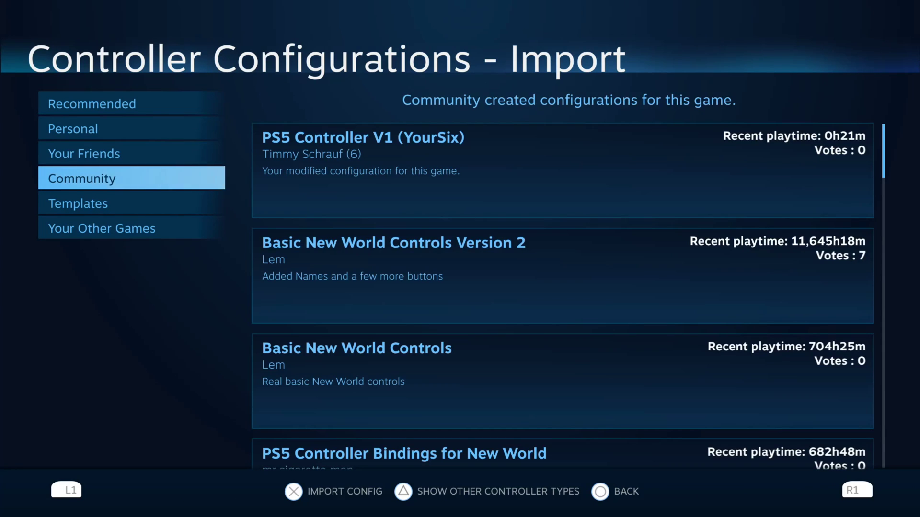
pyautogui.press('Right')
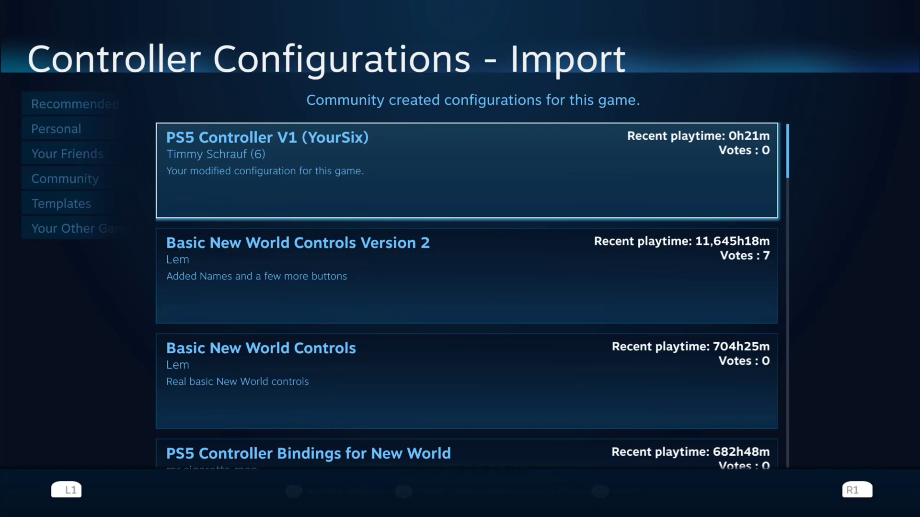
pyautogui.press('Down')
pyautogui.press('Down')
pyautogui.press('Up')
pyautogui.press('Up')
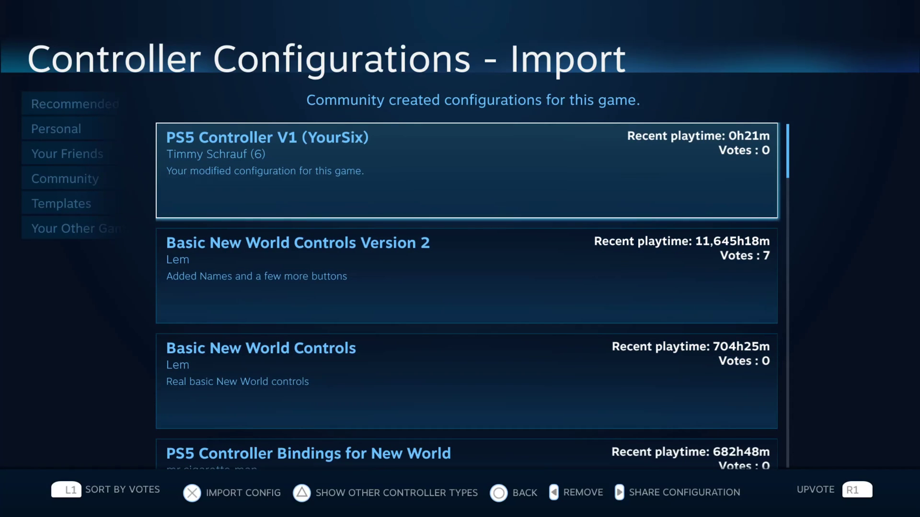
pyautogui.press('Down')
pyautogui.press('Down')
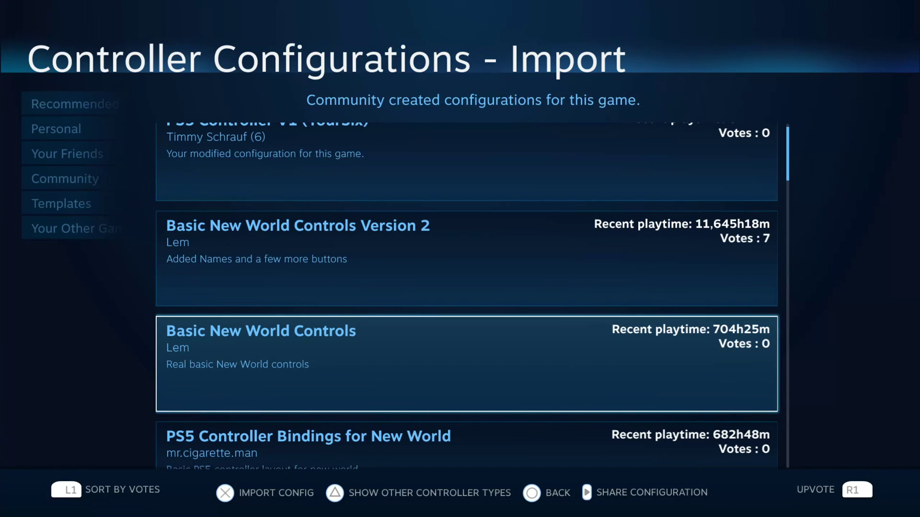
# Step: Include other controller types and preview the New World PS4 config layout
pyautogui.press('pageup')
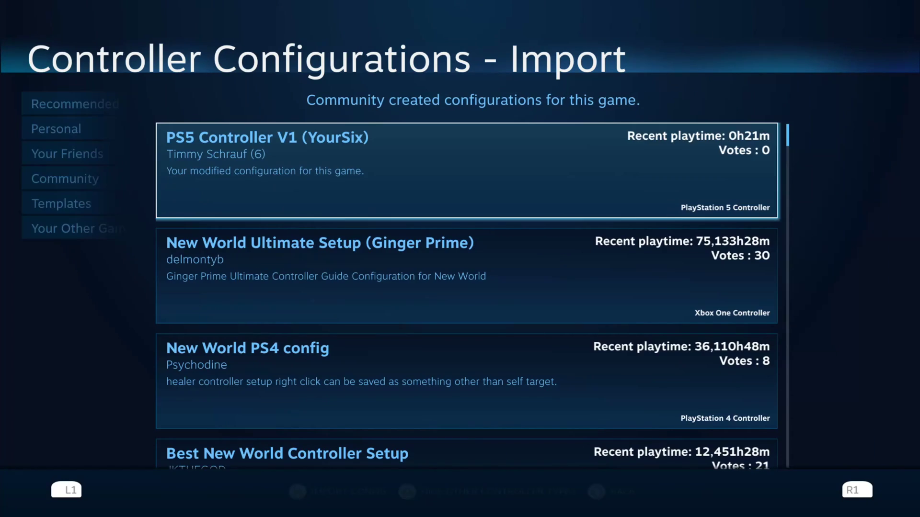
pyautogui.press('Down')
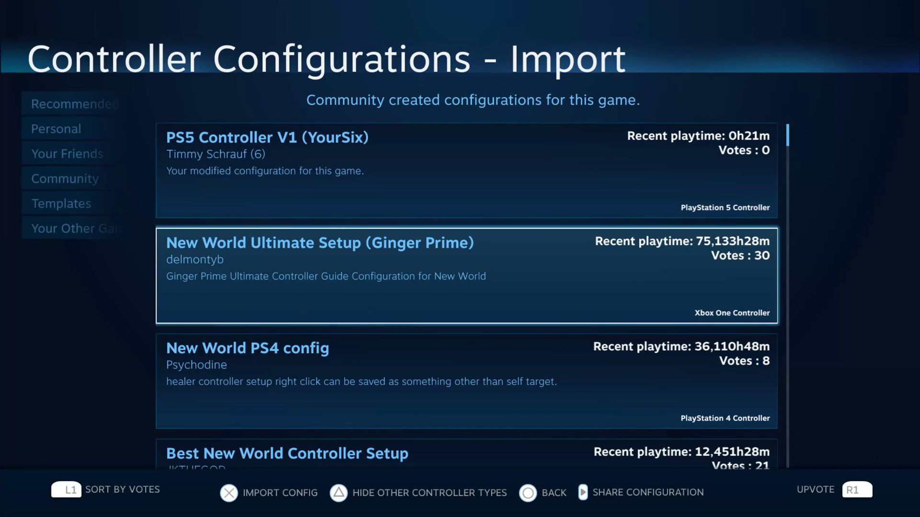
pyautogui.press('Down')
pyautogui.press('Down')
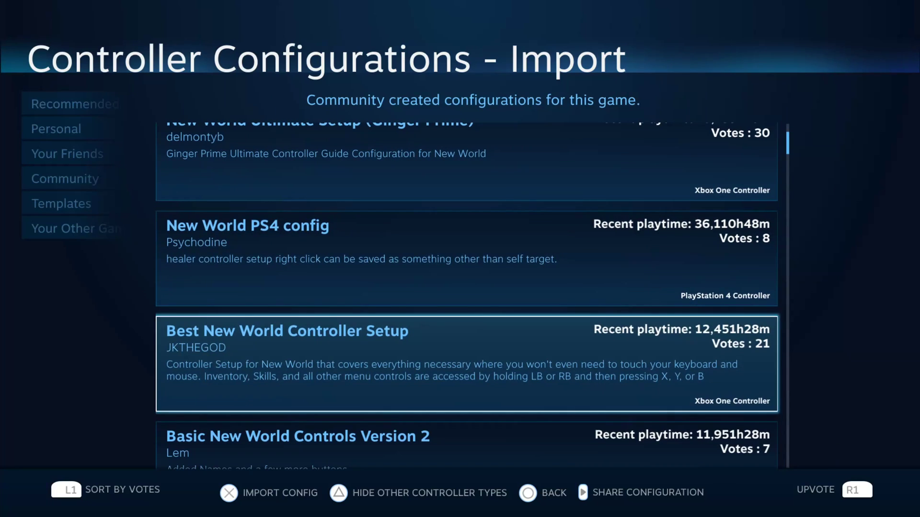
pyautogui.press('Up')
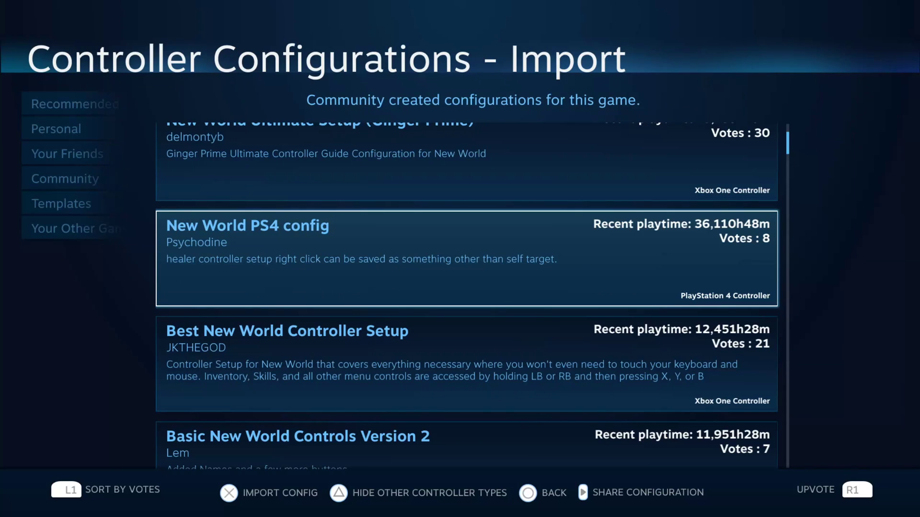
pyautogui.press('Return')
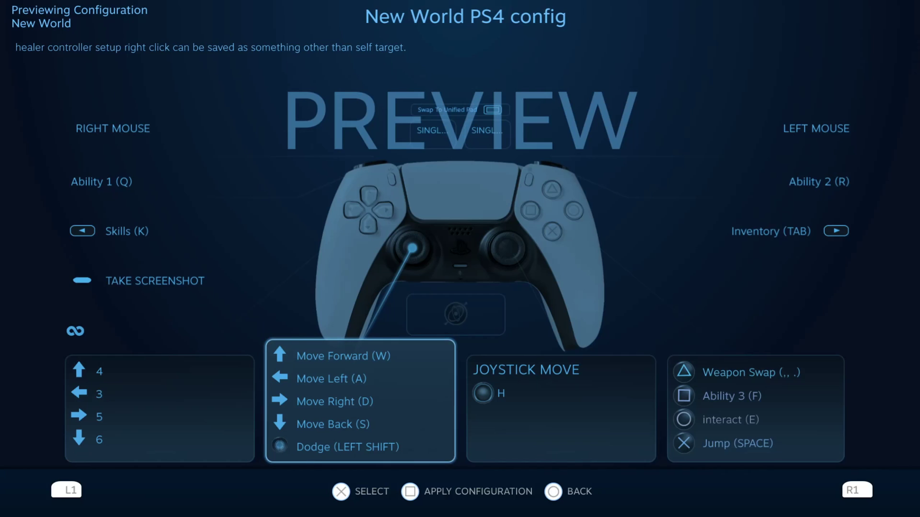
# Step: Review the PS4 config's d-pad, stick, Ability 1 (Q) and trackpad click bindings
pyautogui.press('Left')
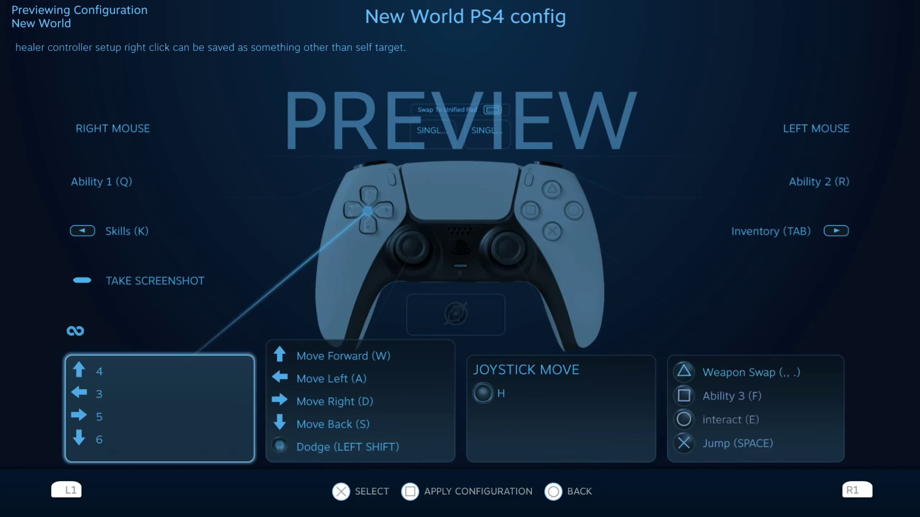
pyautogui.press('Right')
pyautogui.press('Right')
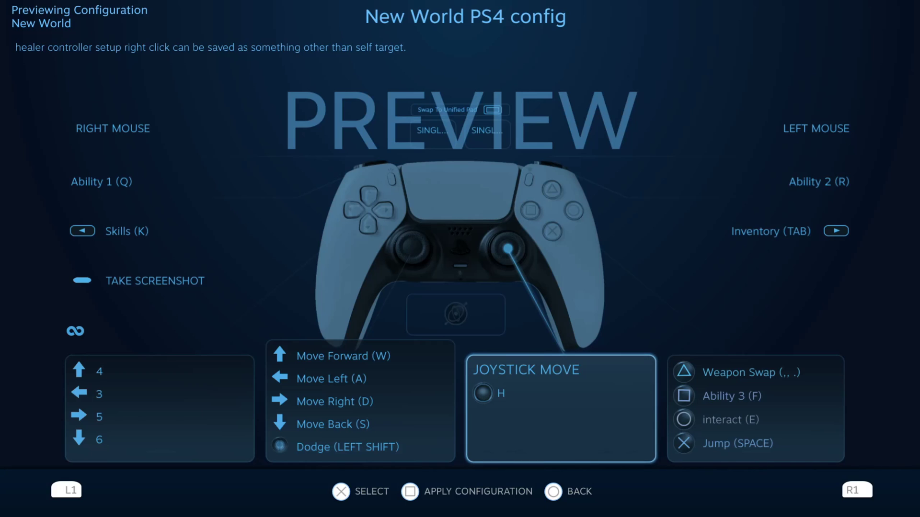
pyautogui.press('Up')
pyautogui.press('Up')
pyautogui.press('Left')
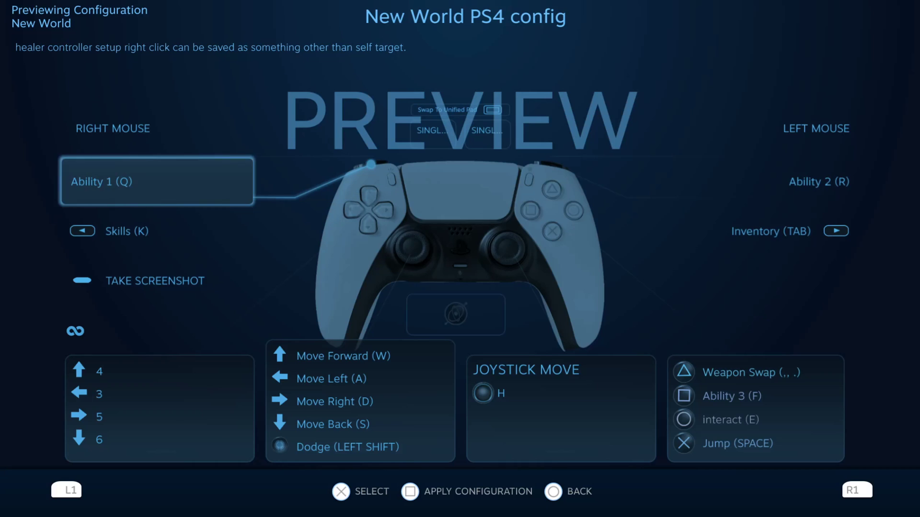
pyautogui.press('Right')
pyautogui.press('Up')
pyautogui.press('Left')
pyautogui.press('Return')
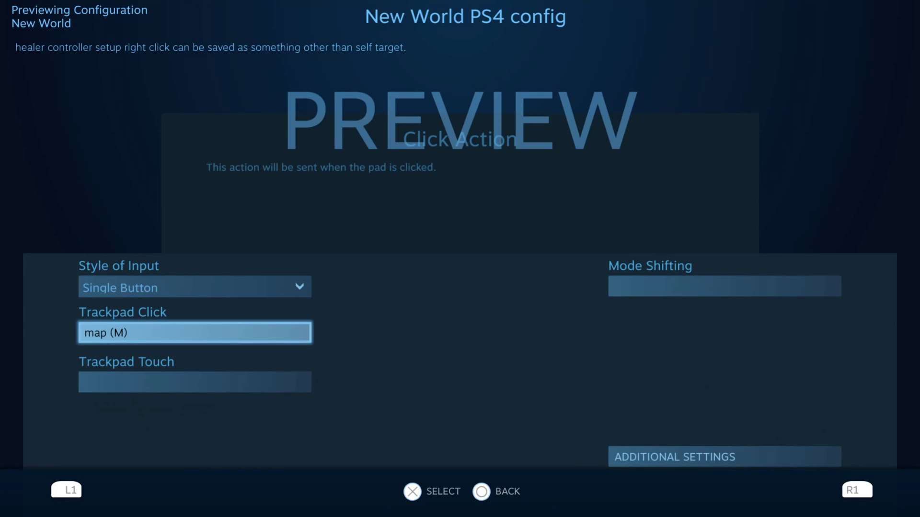
pyautogui.press('Escape')
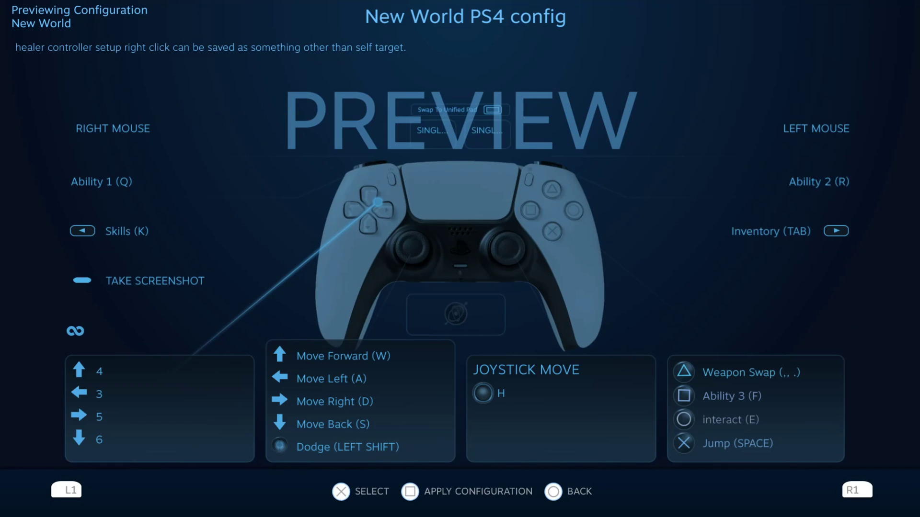
# Step: Close the PS4 config preview and highlight PS5 Controller V1 (YourSix) in the list
pyautogui.press('Escape')
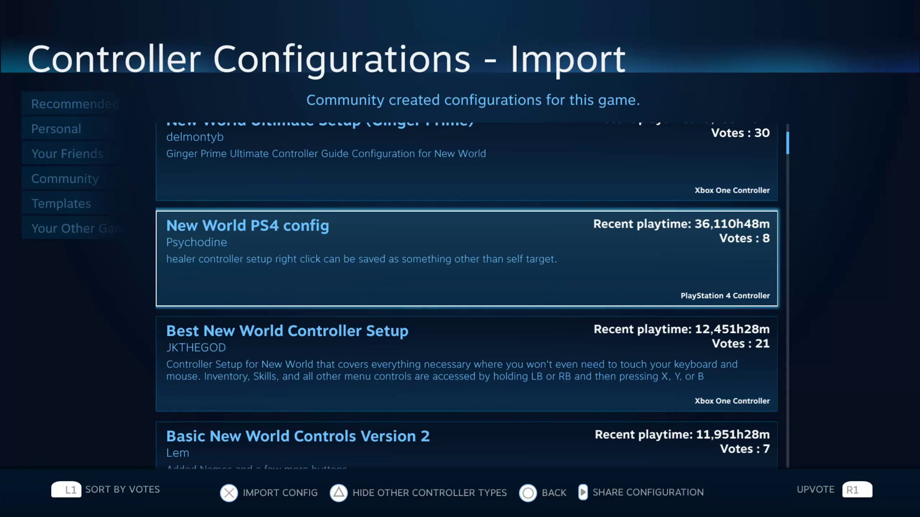
pyautogui.press('Return')
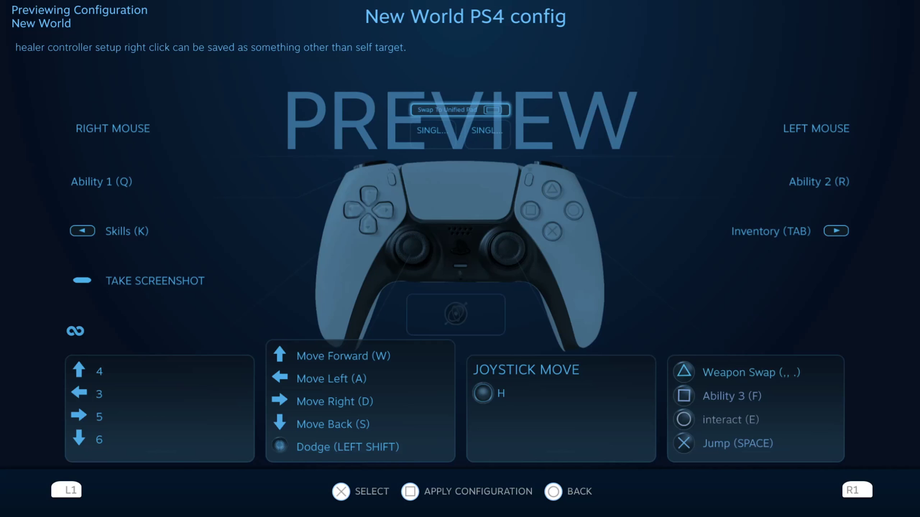
pyautogui.press('Escape')
pyautogui.press('Up')
pyautogui.press('Up')
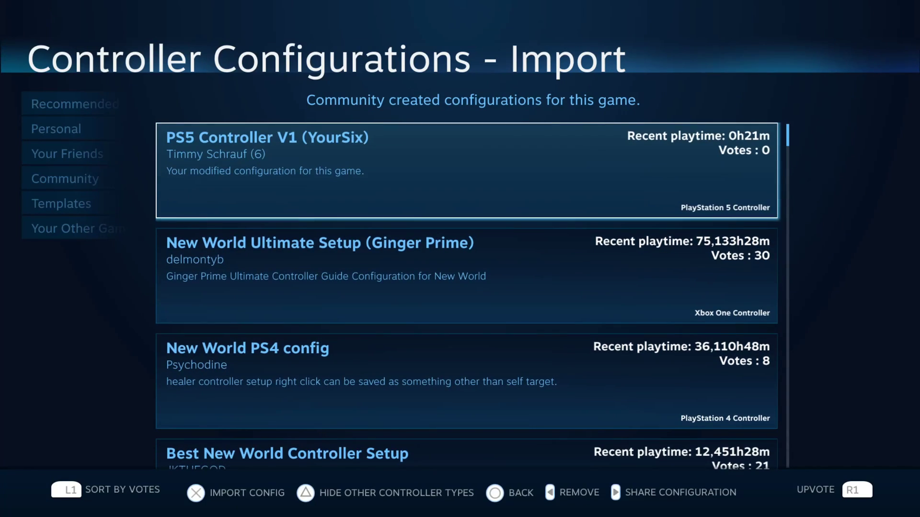
# Step: Load the PS5 Controller V1 (YourSix) layout and move to its joystick mouse bindings
pyautogui.press('Return')
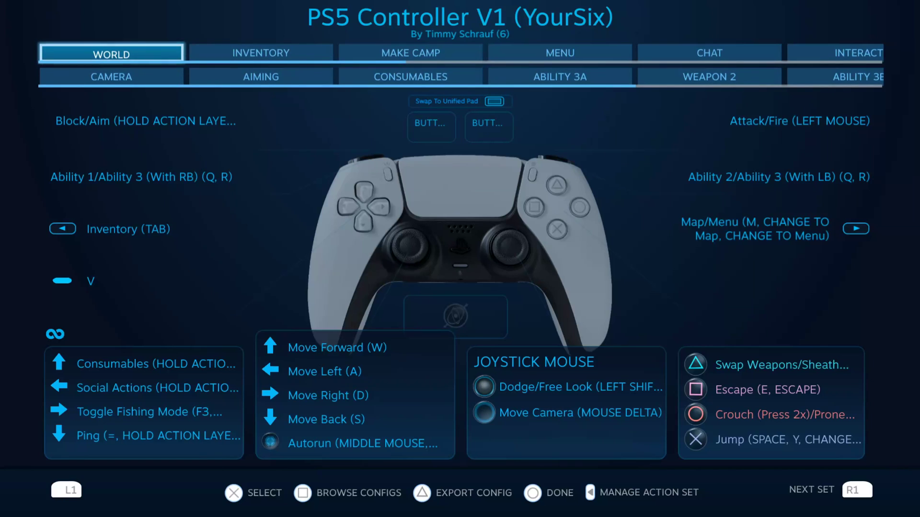
pyautogui.press('Down')
pyautogui.press('Down')
pyautogui.press('Down')
pyautogui.press('Down')
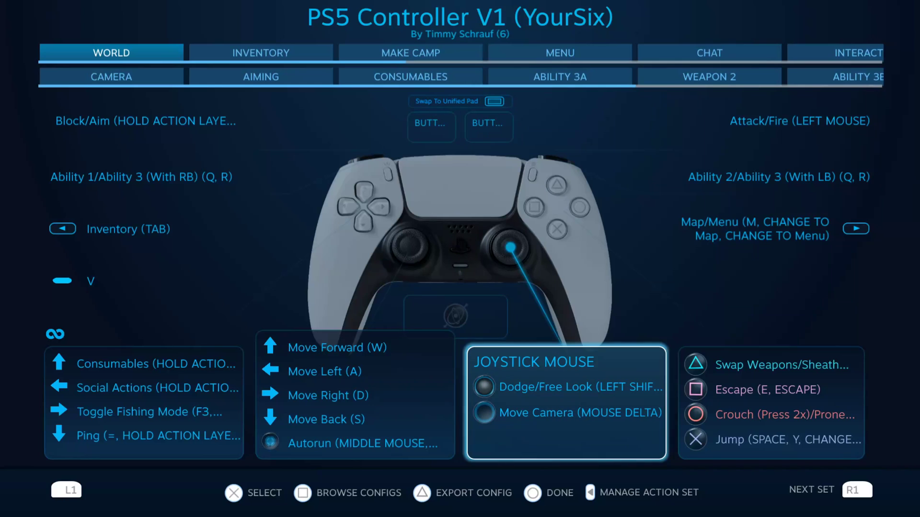
# Step: In the right joystick's additional settings, compare curves and keep the Extra Wide response curve
pyautogui.press('Return')
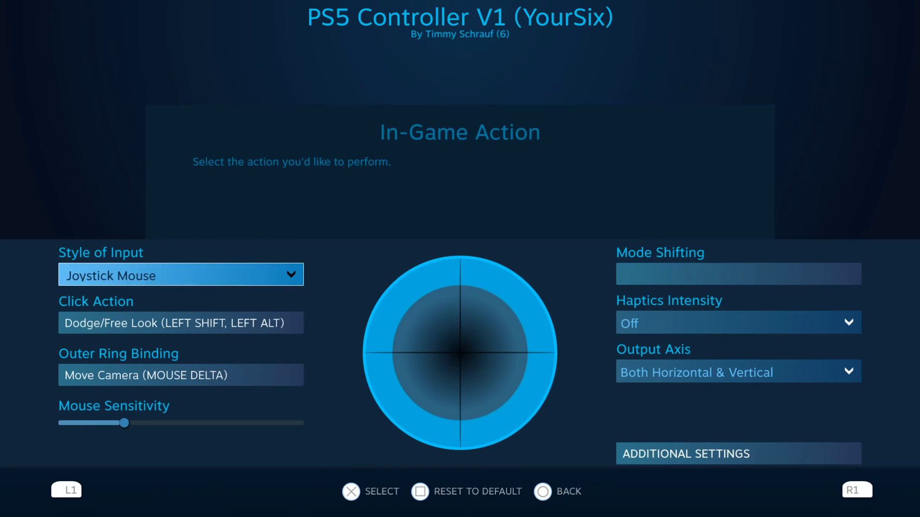
pyautogui.press('Down')
pyautogui.press('Down')
pyautogui.press('Down')
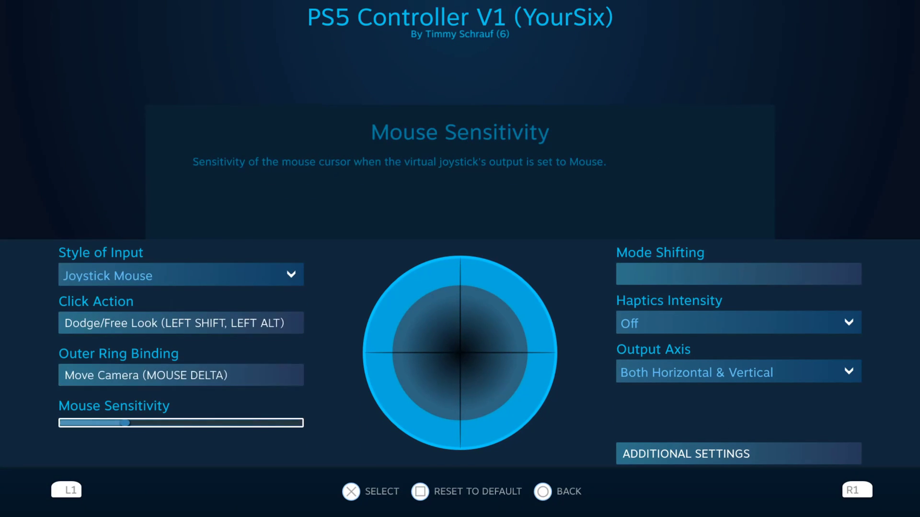
pyautogui.press('Right')
pyautogui.press('Down')
pyautogui.press('Return')
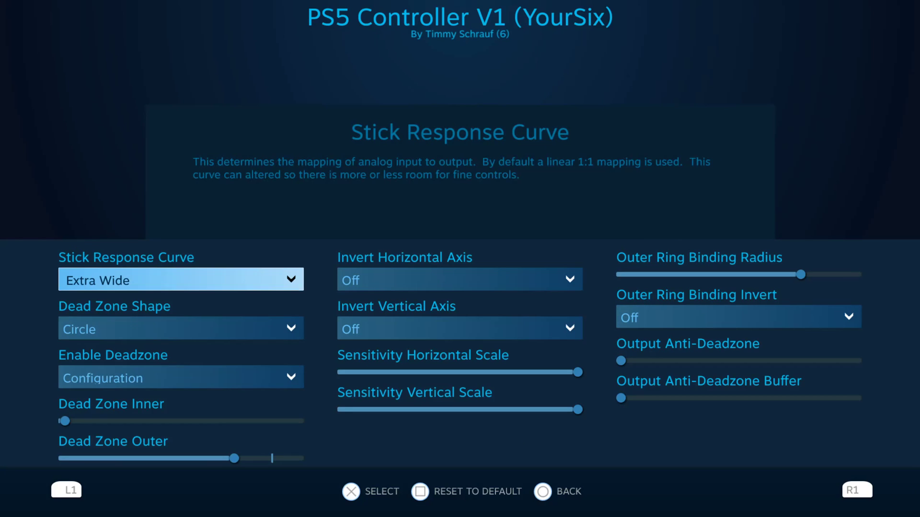
pyautogui.press('Return')
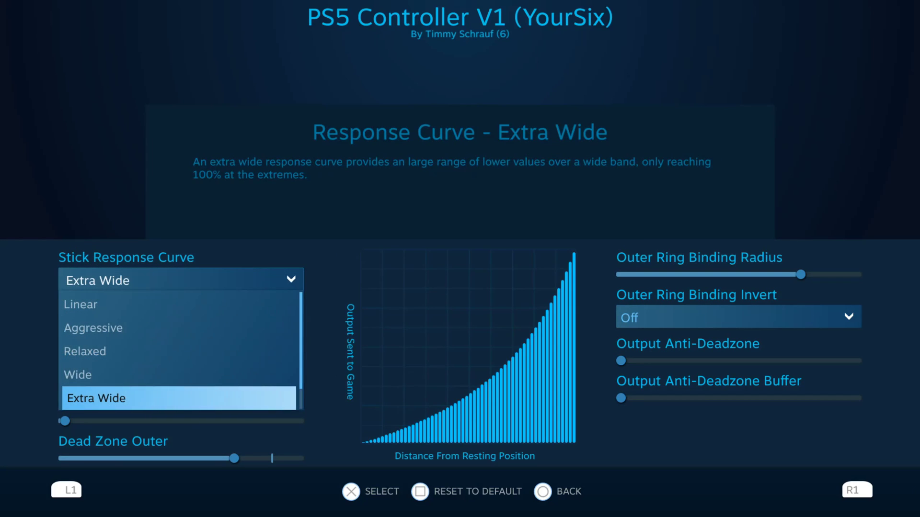
pyautogui.press('Up')
pyautogui.press('Up')
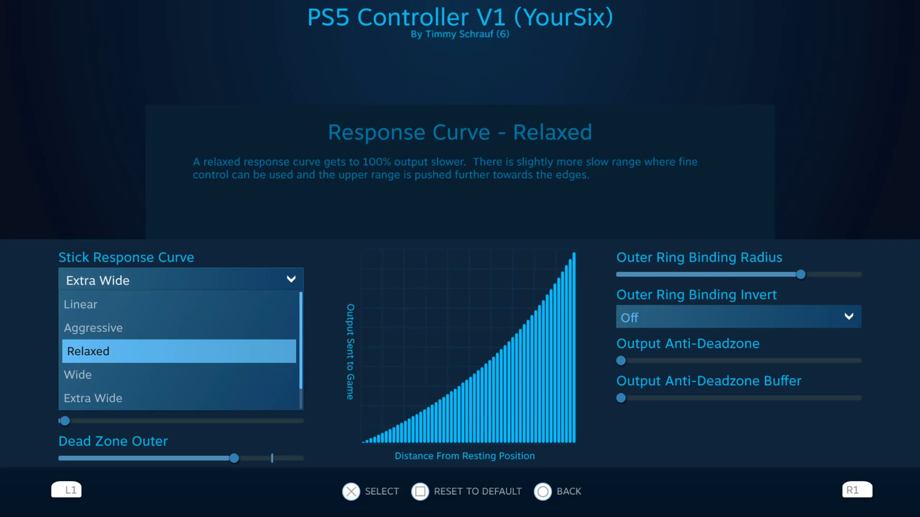
pyautogui.press('Up')
pyautogui.press('Up')
pyautogui.press('Down')
pyautogui.press('Down')
pyautogui.press('Up')
pyautogui.press('Up')
pyautogui.press('Down')
pyautogui.press('Down')
pyautogui.press('Down')
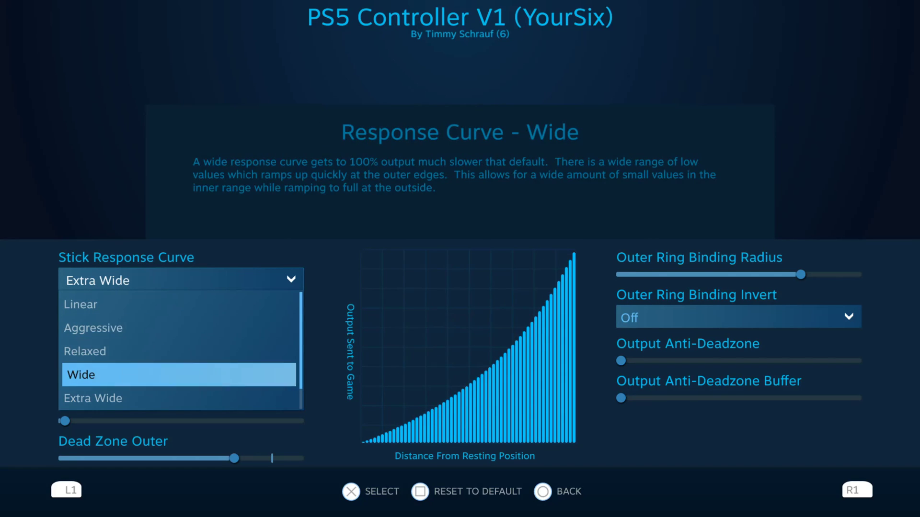
pyautogui.press('Down')
pyautogui.press('Return')
pyautogui.press('Down')
pyautogui.press('Down')
# Step: Keep the Circle dead zone shape, set Enable Deadzone to Configuration, and return to the layout
pyautogui.press('Up')
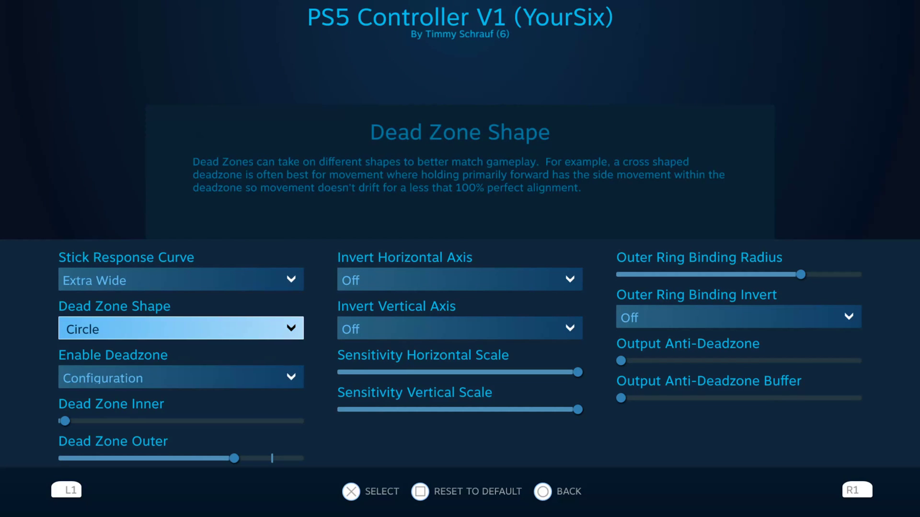
pyautogui.press('Return')
pyautogui.press('Return')
pyautogui.press('Down')
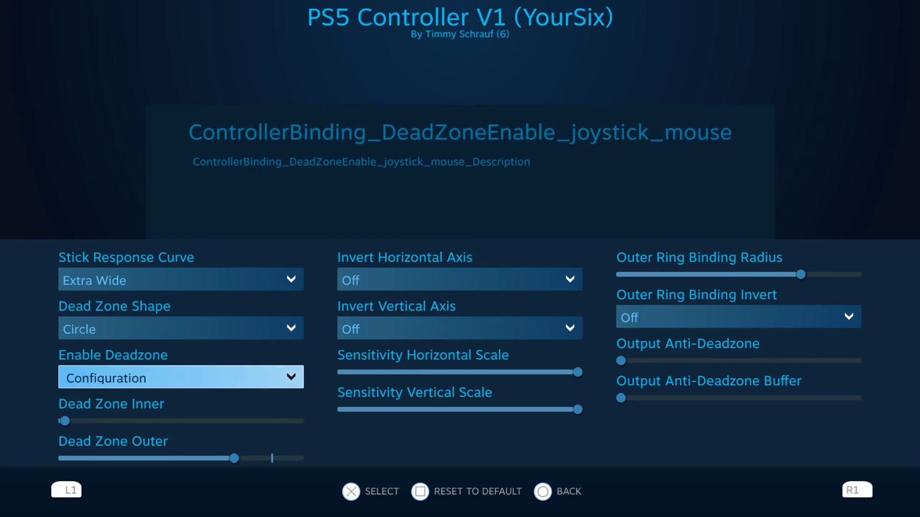
pyautogui.press('Return')
pyautogui.press('Up')
pyautogui.press('Up')
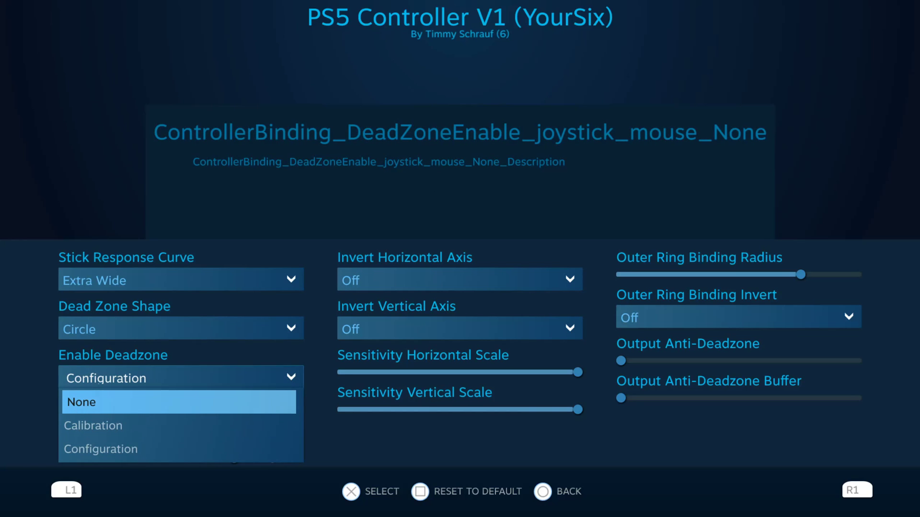
pyautogui.press('Down')
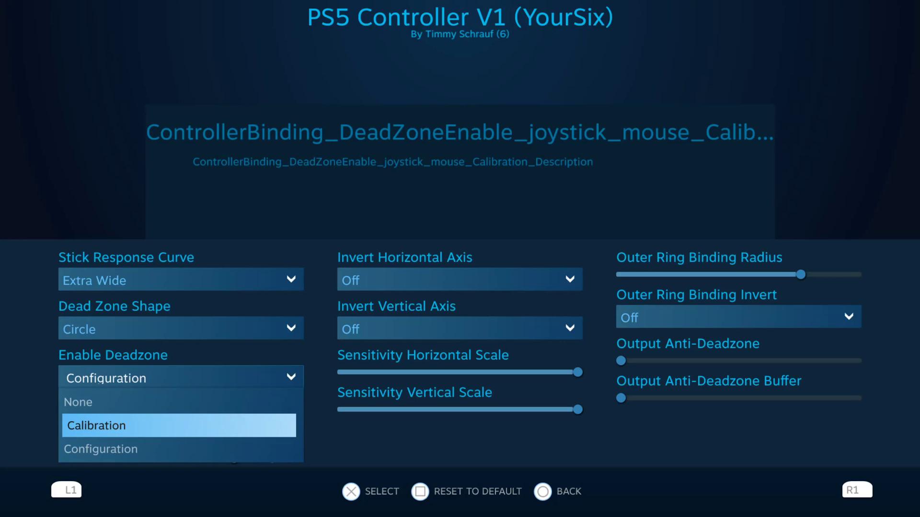
pyautogui.press('Down')
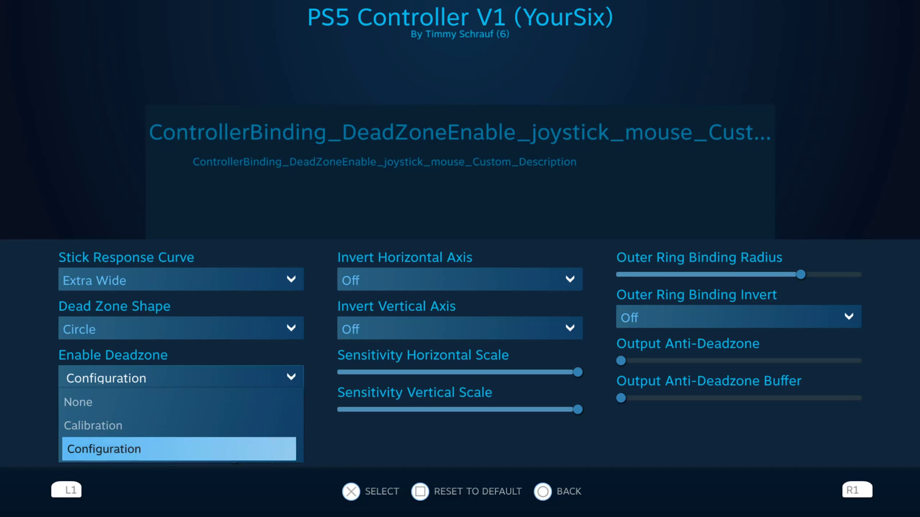
pyautogui.press('Return')
pyautogui.press('Down')
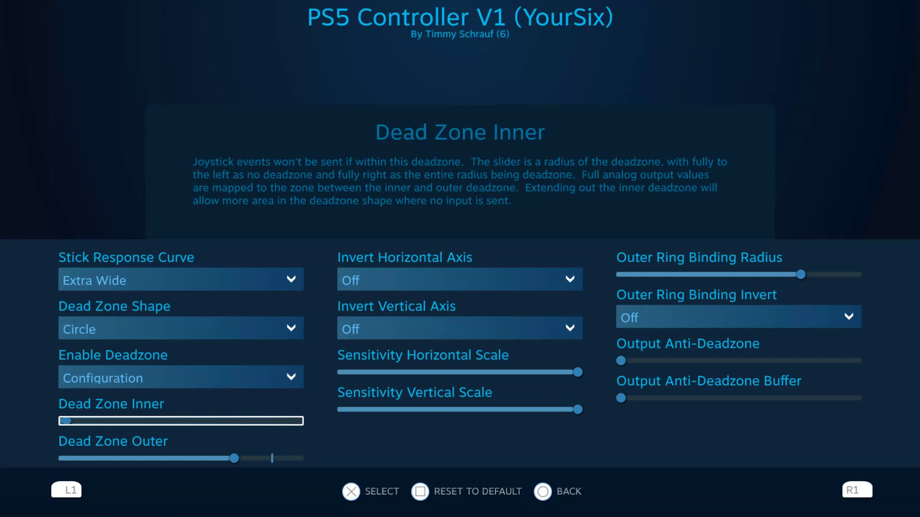
pyautogui.press('Escape')
pyautogui.press('Escape')
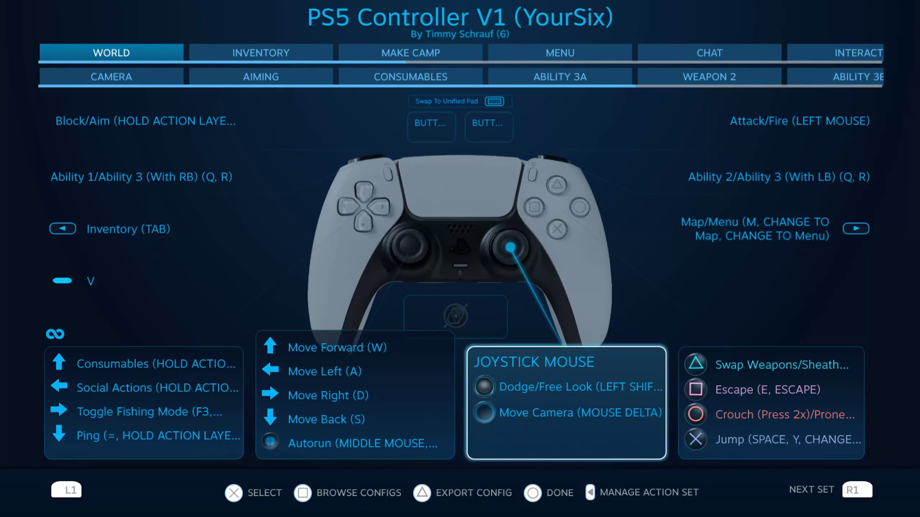
# Step: Browse the INVENTORY action set's stick bindings, then exit the layout to Manage Game
pyautogui.press('Up')
pyautogui.press('Up')
pyautogui.press('Up')
pyautogui.press('Up')
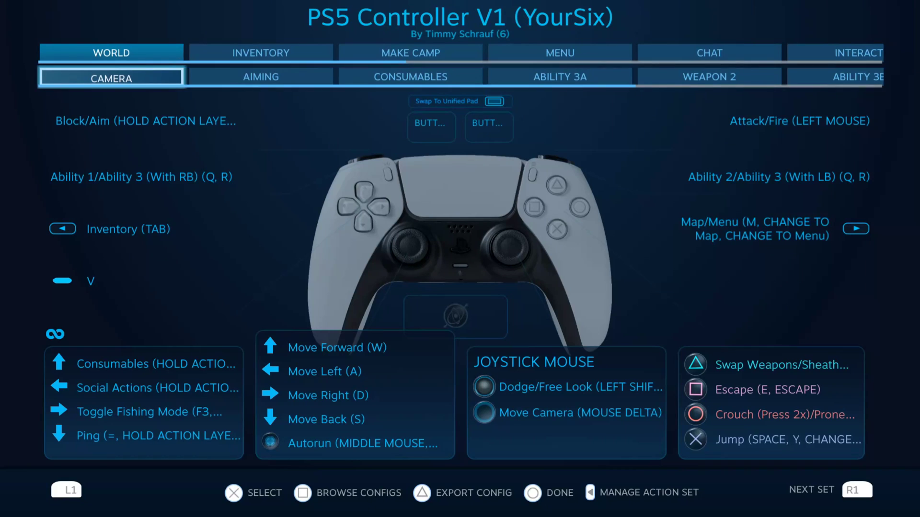
pyautogui.press('Up')
pyautogui.press('Right')
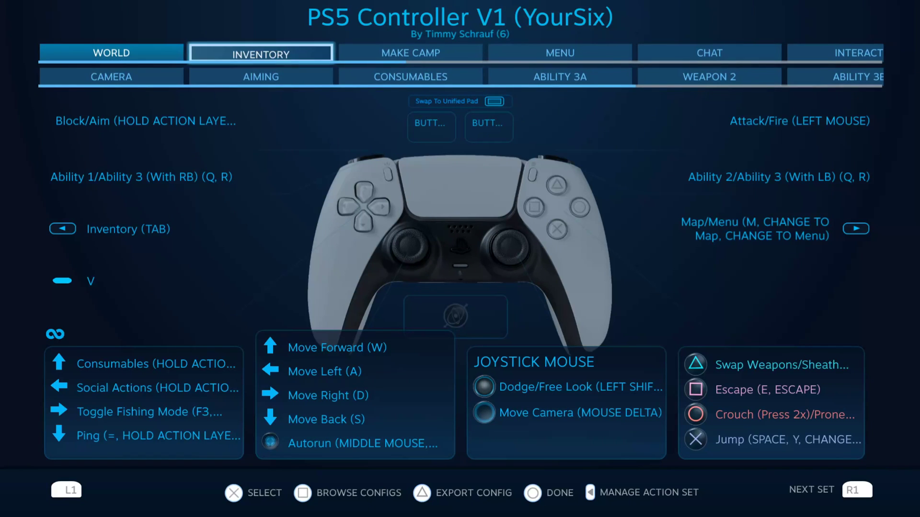
pyautogui.press('Return')
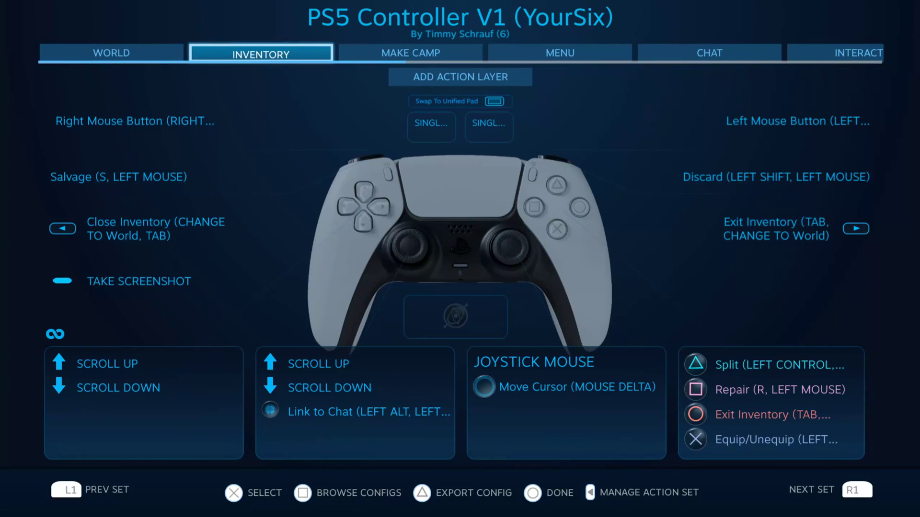
pyautogui.press('Down')
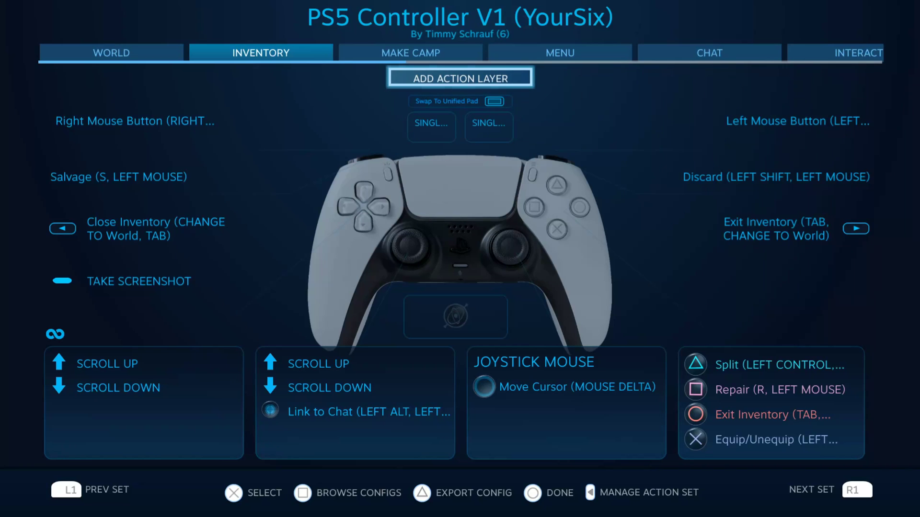
pyautogui.press('Down')
pyautogui.press('Down')
pyautogui.press('Down')
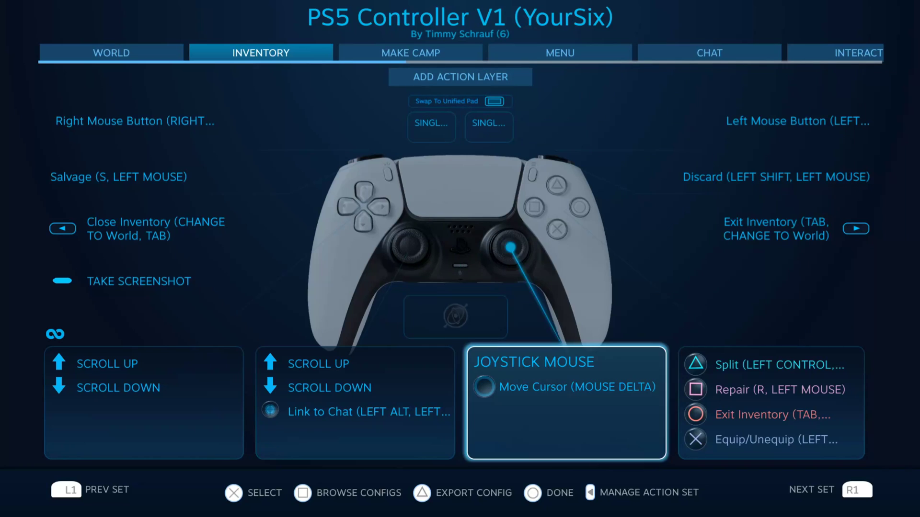
pyautogui.press('Left')
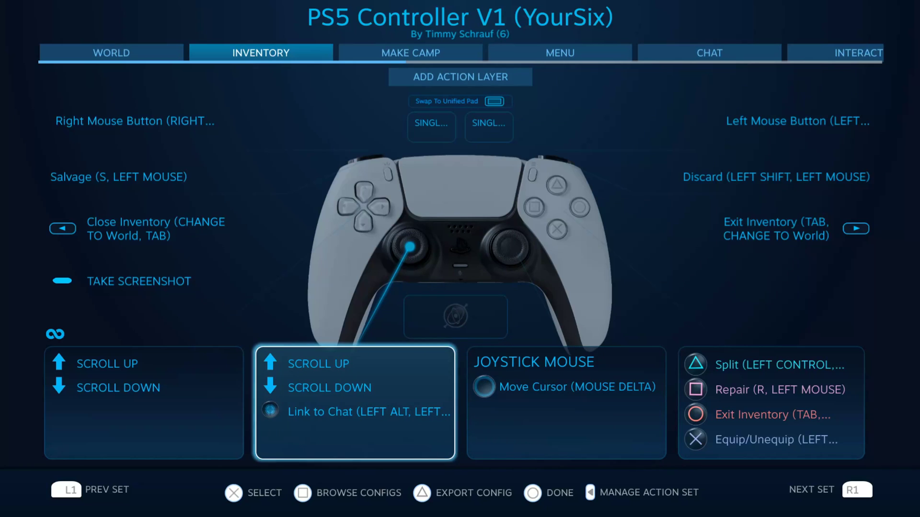
pyautogui.press('Up')
pyautogui.press('Up')
pyautogui.press('Up')
pyautogui.press('Up')
pyautogui.press('Up')
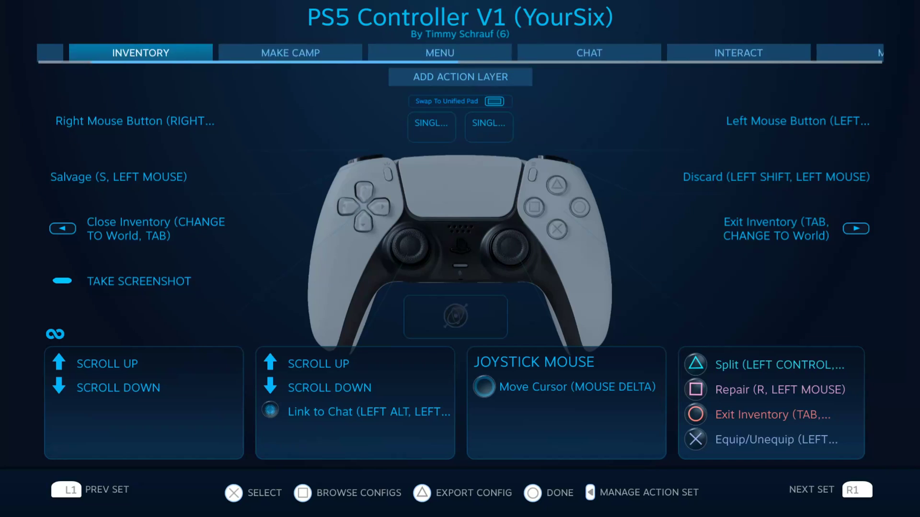
pyautogui.press('Left')
pyautogui.press('Left')
pyautogui.press('Left')
pyautogui.press('Left')
pyautogui.press('Left')
pyautogui.press('Left')
pyautogui.press('Escape')
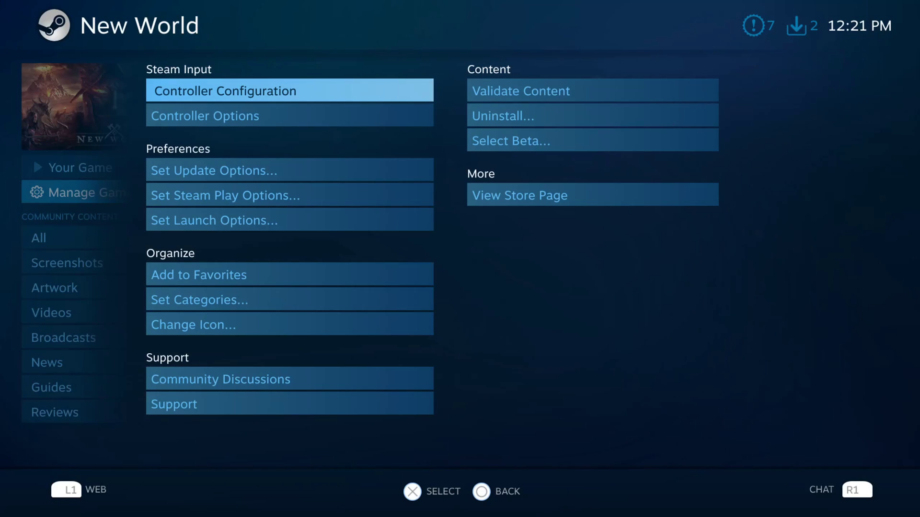
# Step: Set New World's Steam Input Per-Game Setting to Forced On and return to the game page
pyautogui.press('Down')
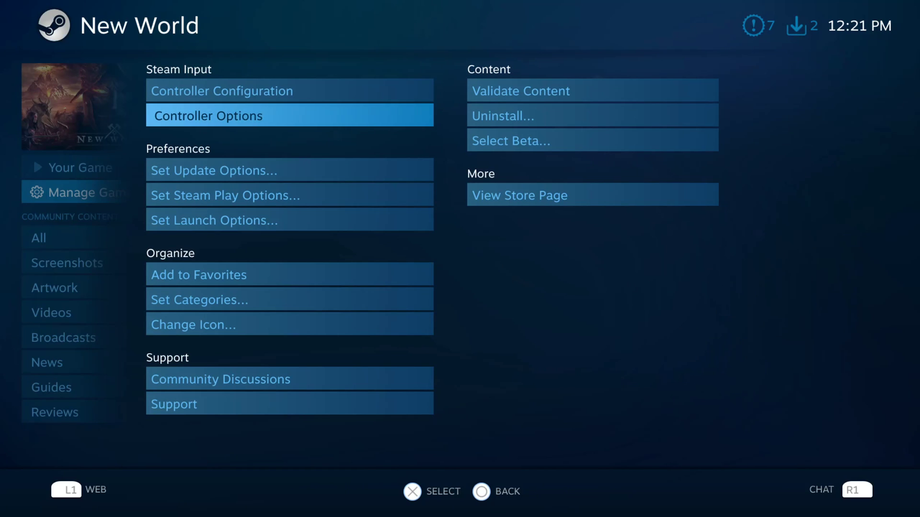
pyautogui.press('Return')
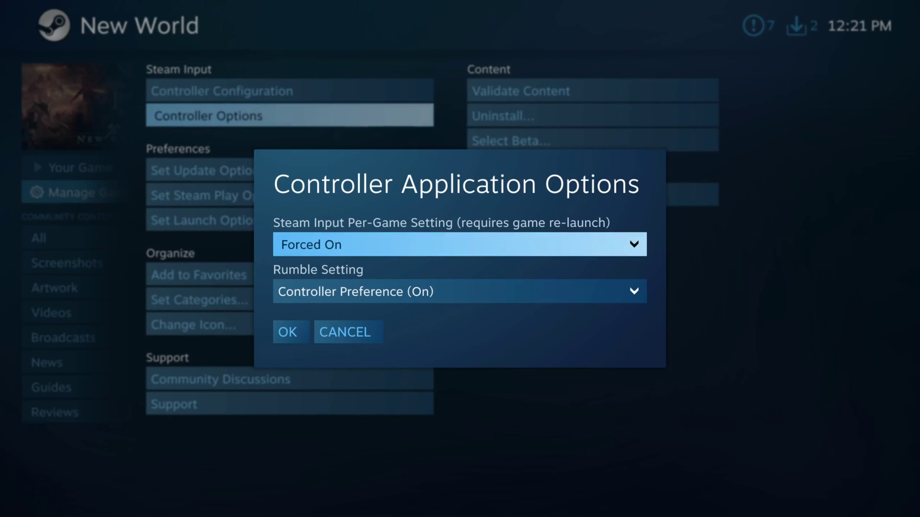
pyautogui.press('Down')
pyautogui.press('Down')
pyautogui.press('Return')
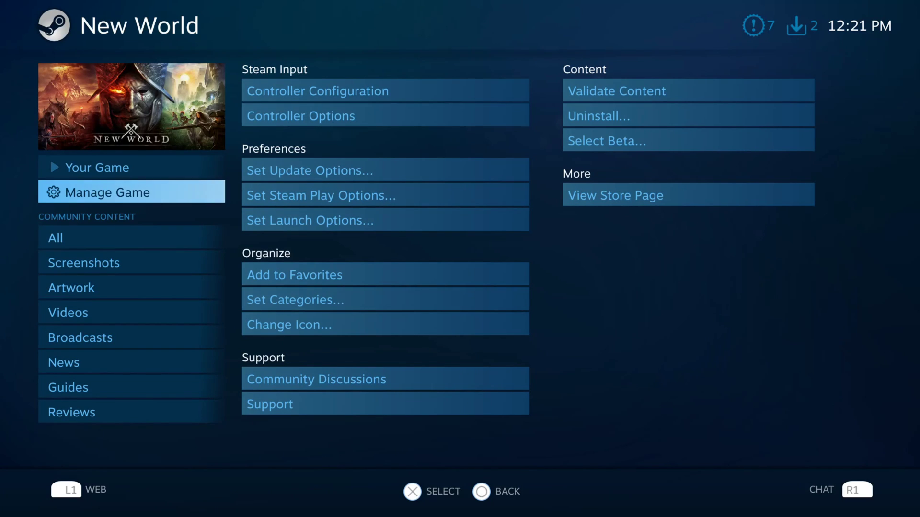
pyautogui.press('Up')
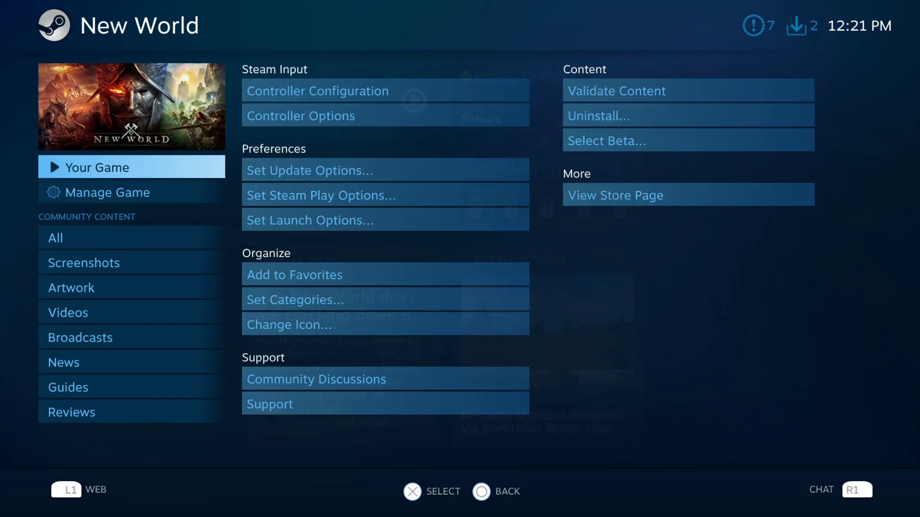
# Step: Launch New World and bring up the Steam overlay once the game loads
pyautogui.press('Right')
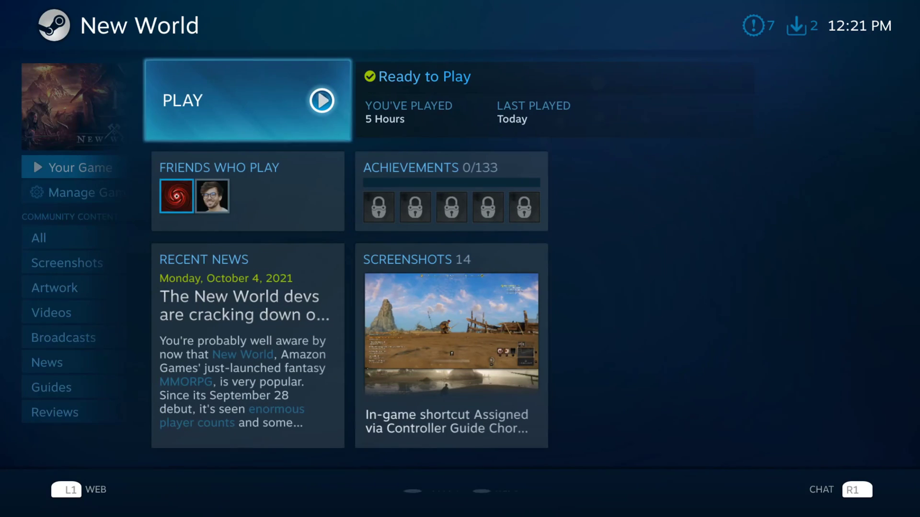
pyautogui.press('Return')
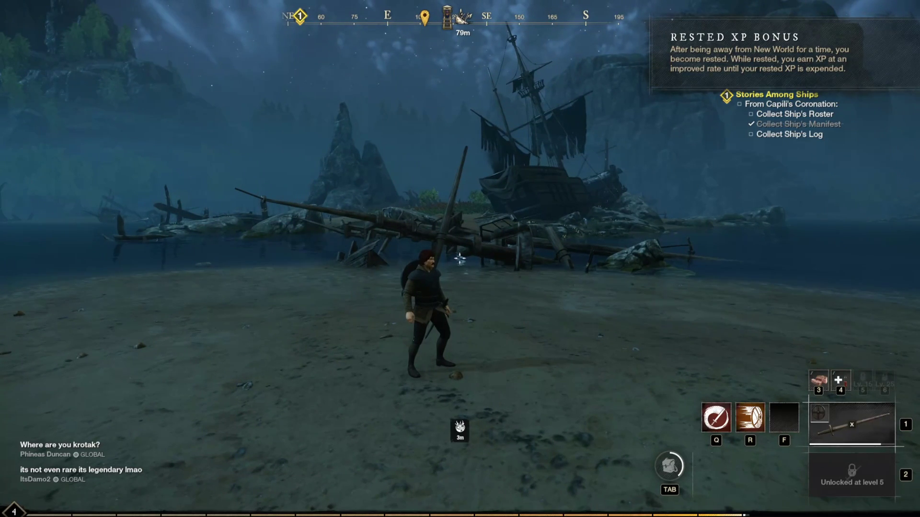
pyautogui.hotkey('shift', 'Tab')
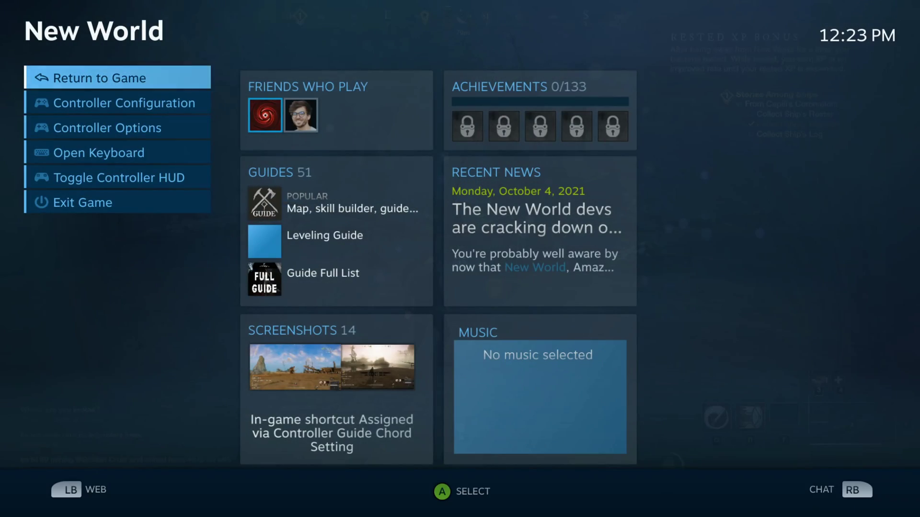
# Step: Bring up the on-screen keyboard from the Steam overlay
pyautogui.press('Down')
pyautogui.press('Down')
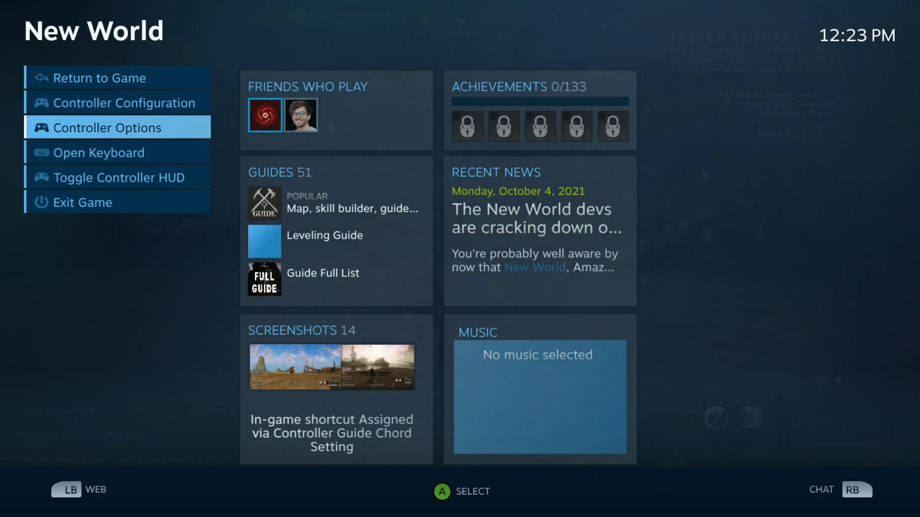
pyautogui.press('Down')
pyautogui.press('Return')
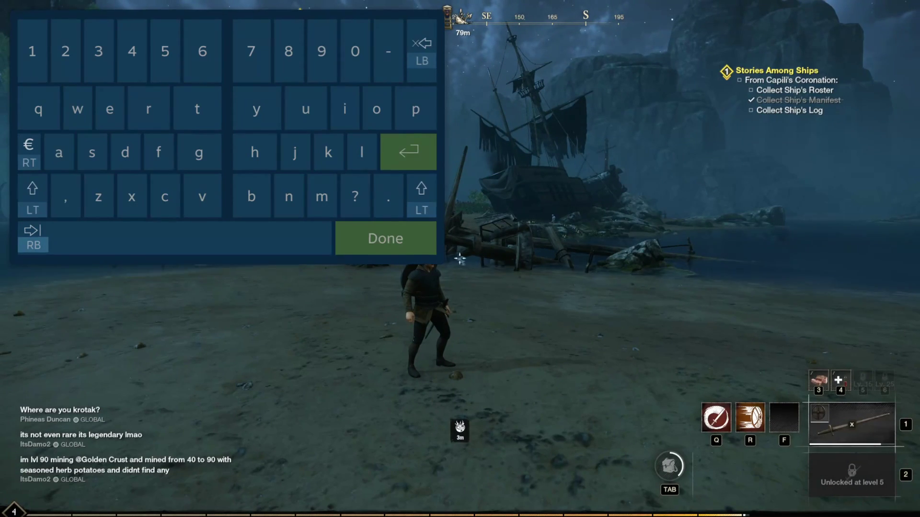
# Step: Reopen the overlay, view the Controller Configuration, then close it
pyautogui.hotkey('shift', 'Tab')
pyautogui.press('Up')
pyautogui.press('Down')
pyautogui.press('Down')
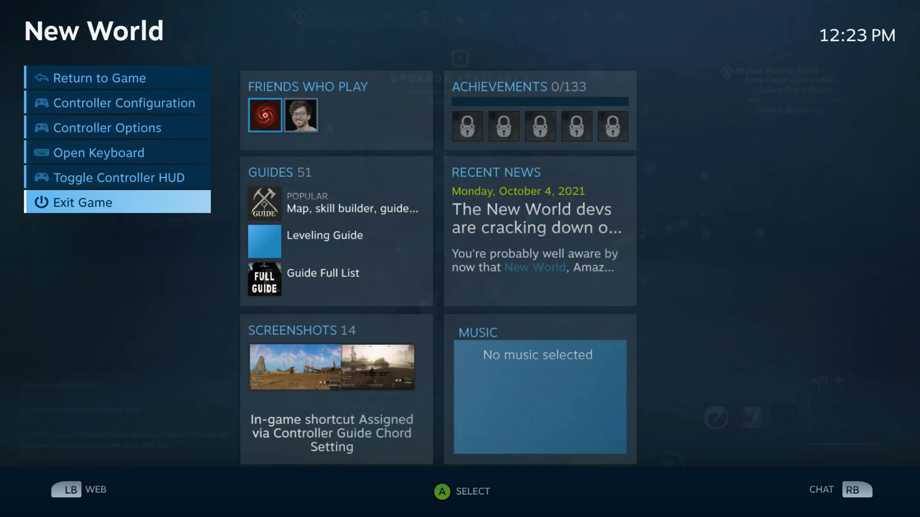
pyautogui.press('Up')
pyautogui.press('Up')
pyautogui.press('Up')
pyautogui.press('Return')
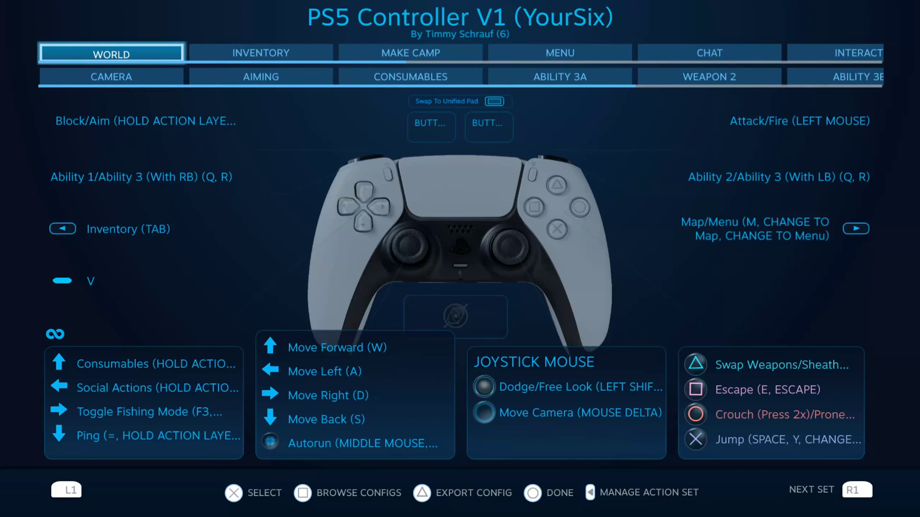
pyautogui.press('Escape')
# Step: Open the recent New World news post from the Recent News panel
pyautogui.press('Down')
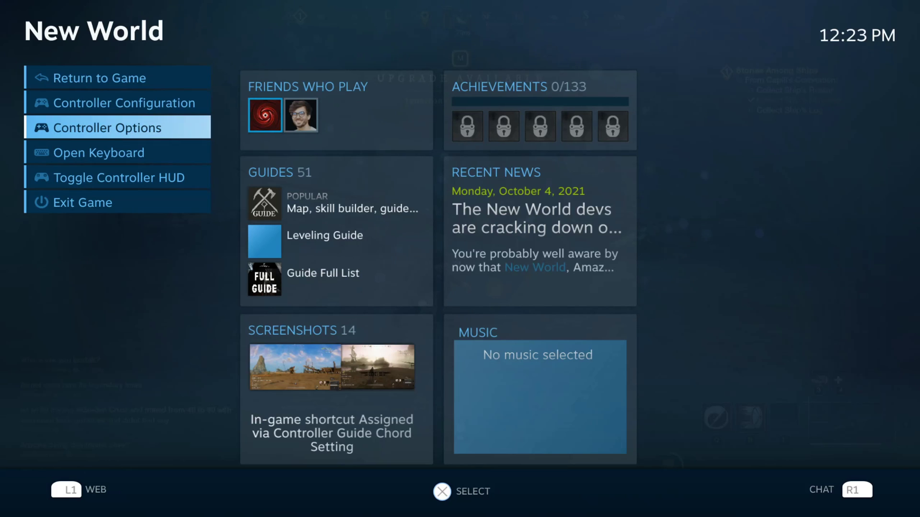
pyautogui.press('Right')
pyautogui.press('Down')
pyautogui.press('Down')
pyautogui.press('Right')
pyautogui.press('Up')
pyautogui.press('Left')
pyautogui.press('Down')
pyautogui.press('Right')
pyautogui.press('Up')
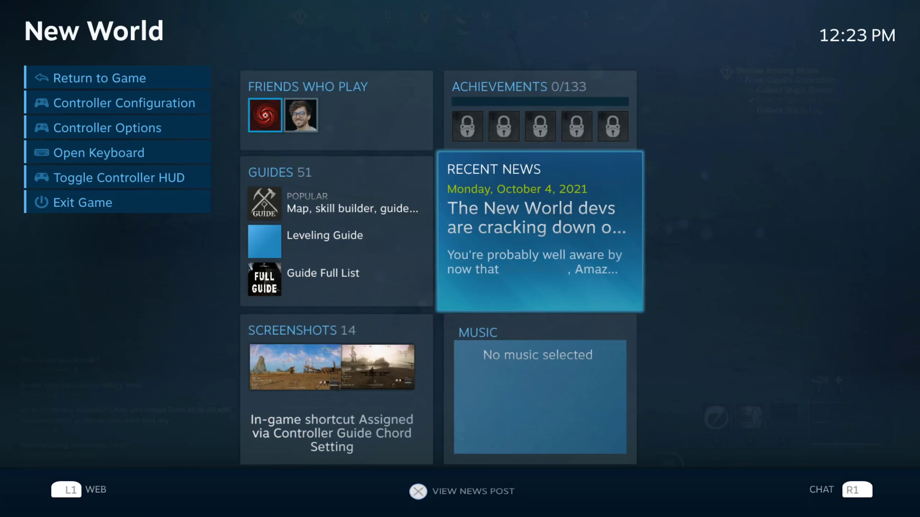
pyautogui.press('Return')
pyautogui.press('Escape')
pyautogui.press('Return')
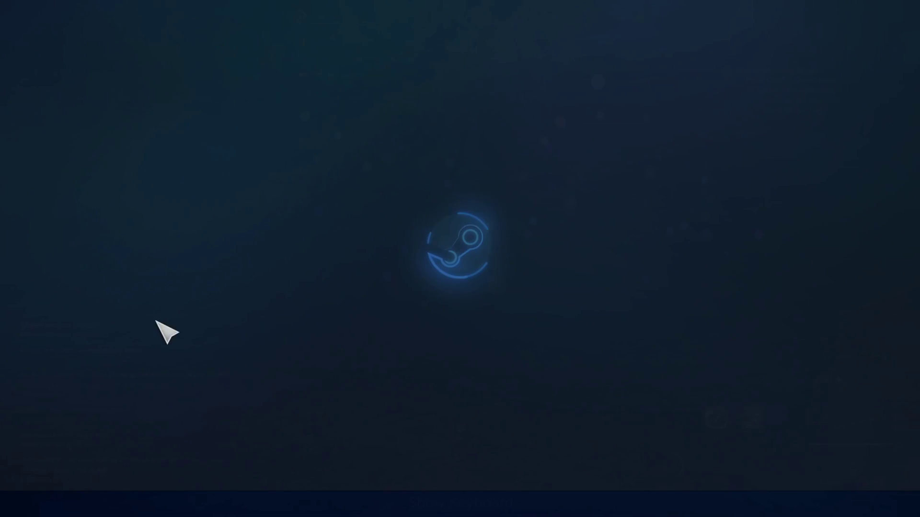